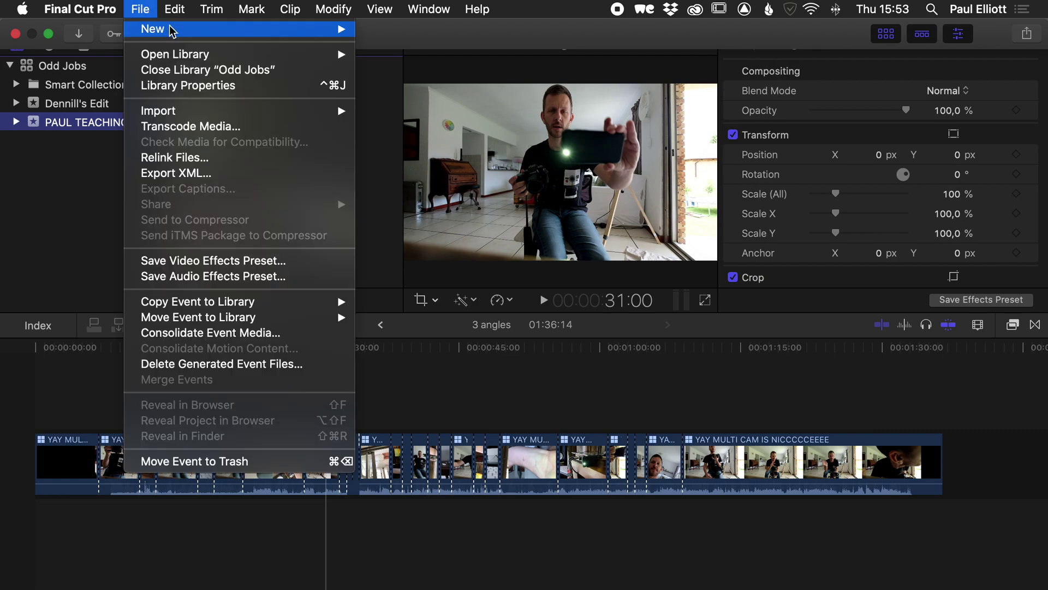
- Create a new project named "Cinema Effects" in the PAUL TEACHING event
{"action": "left_click", "coordinate": [450, 34]}
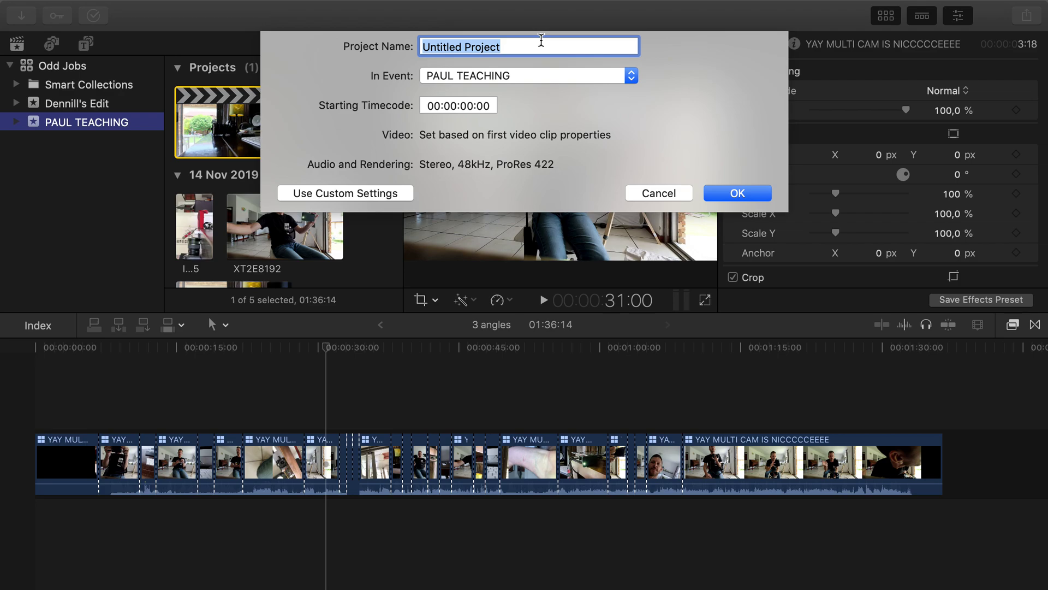
{"action": "type", "text": "Cinema Effects"}
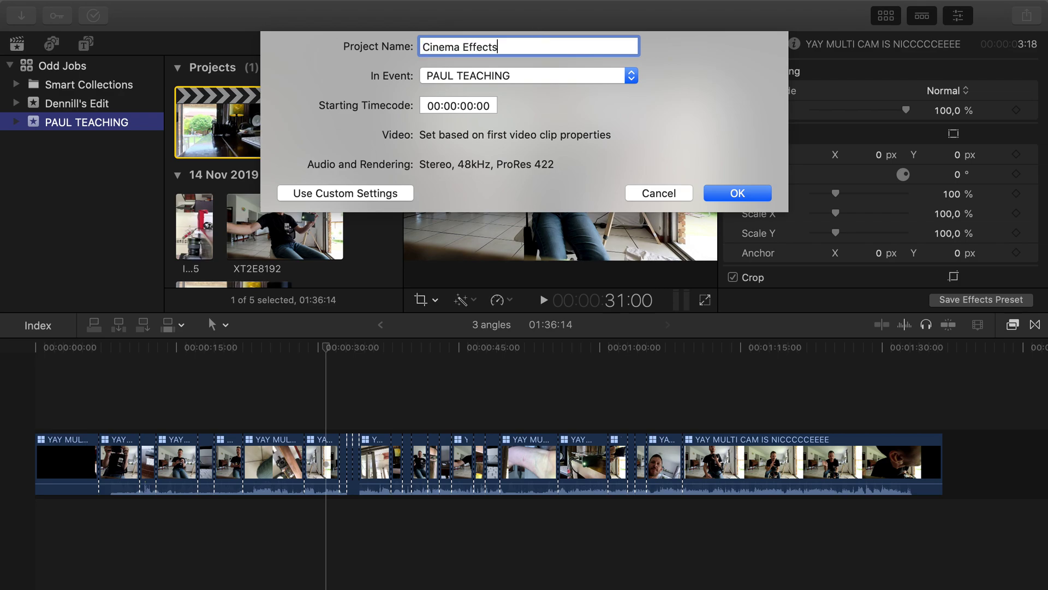
{"action": "key", "text": "Return"}
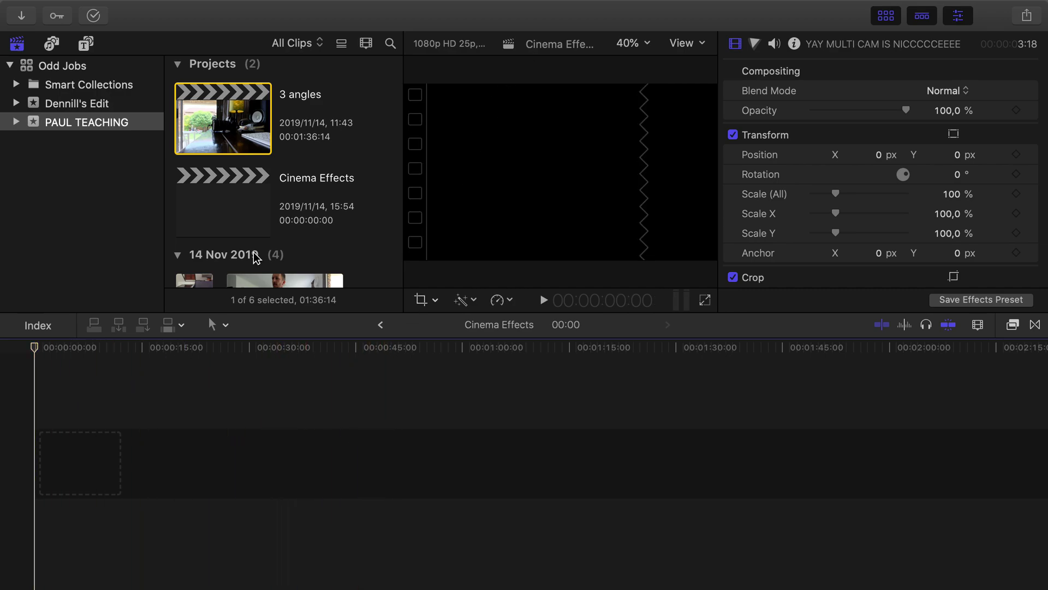
- Add the whole XT2E8192 clip to the empty timeline and fit it to the timeline width
{"action": "scroll", "coordinate": [228, 218], "scroll_direction": "down", "scroll_amount": 10}
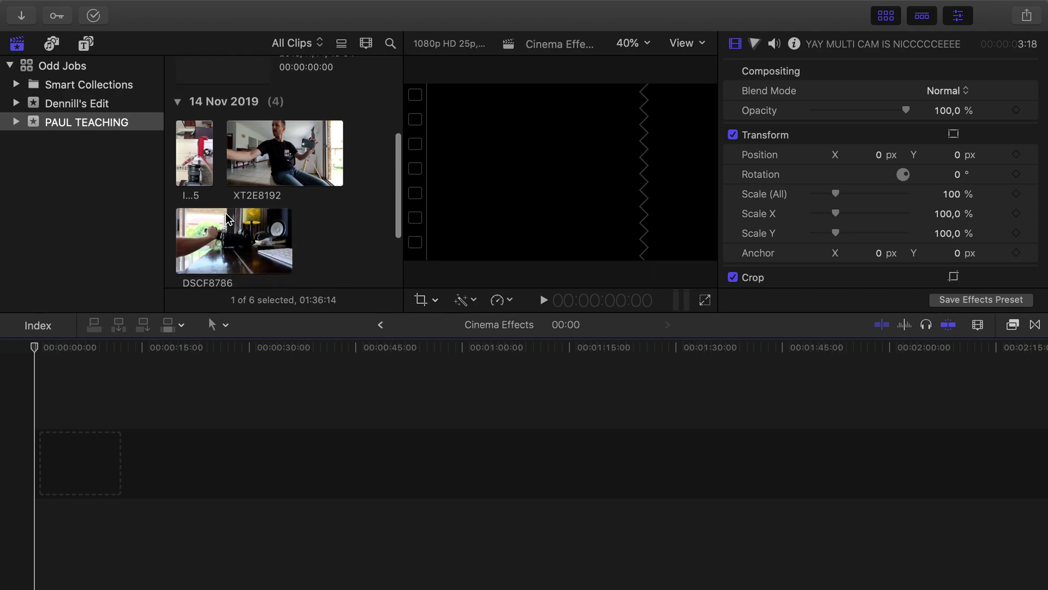
{"action": "left_click", "coordinate": [227, 218]}
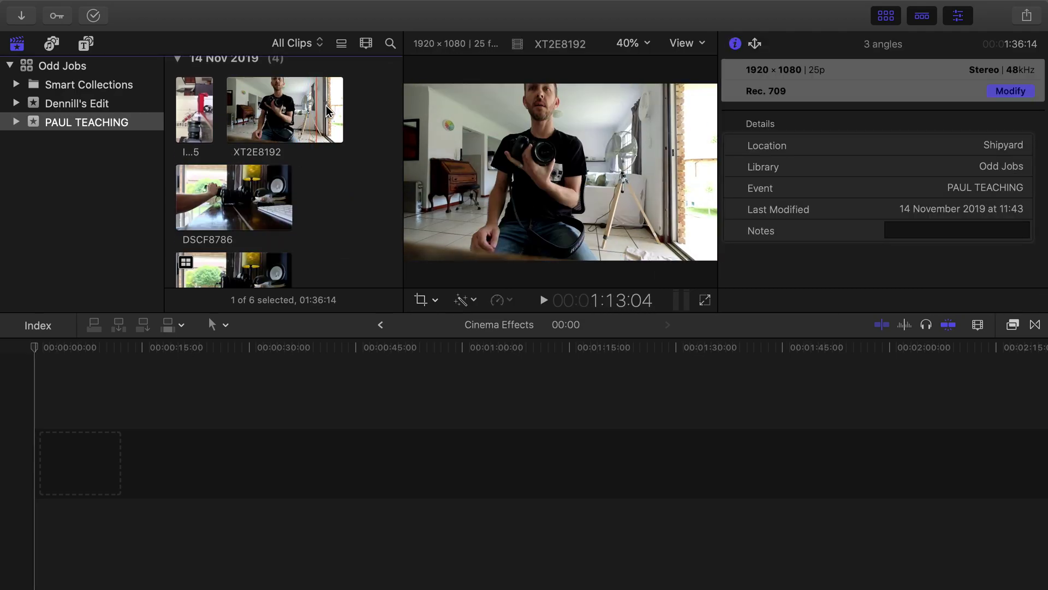
{"action": "left_click", "coordinate": [276, 105]}
{"action": "left_click_drag", "start_coordinate": [276, 105], "coordinate": [151, 463]}
{"action": "key", "text": "shift+z"}
- Play parts of the XT2E8192 clip, including from about 59 seconds, and park the playhead at 39:16
{"action": "key", "text": "space"}
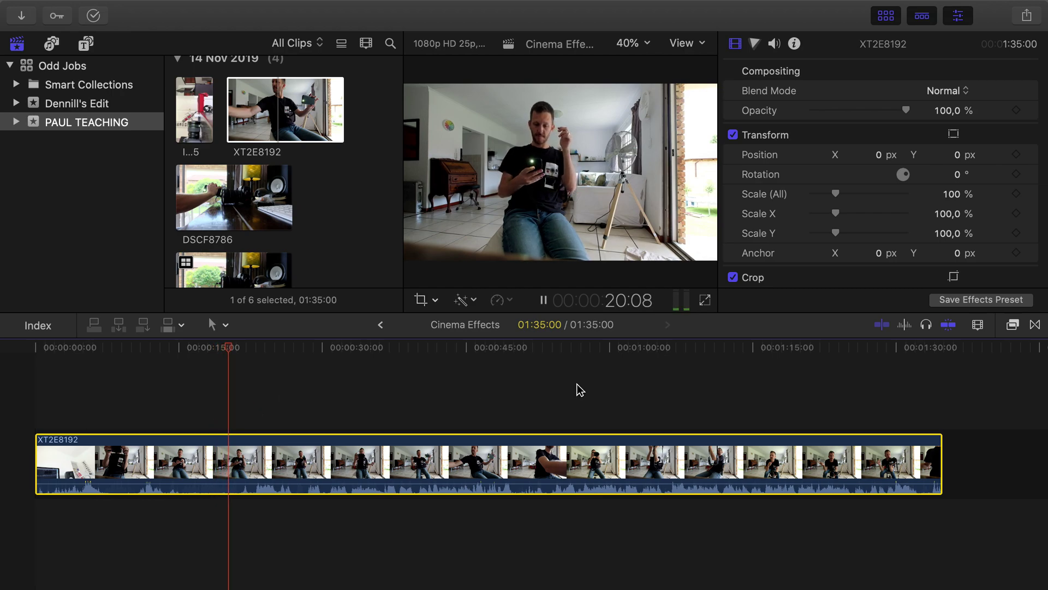
{"action": "left_click", "coordinate": [601, 352]}
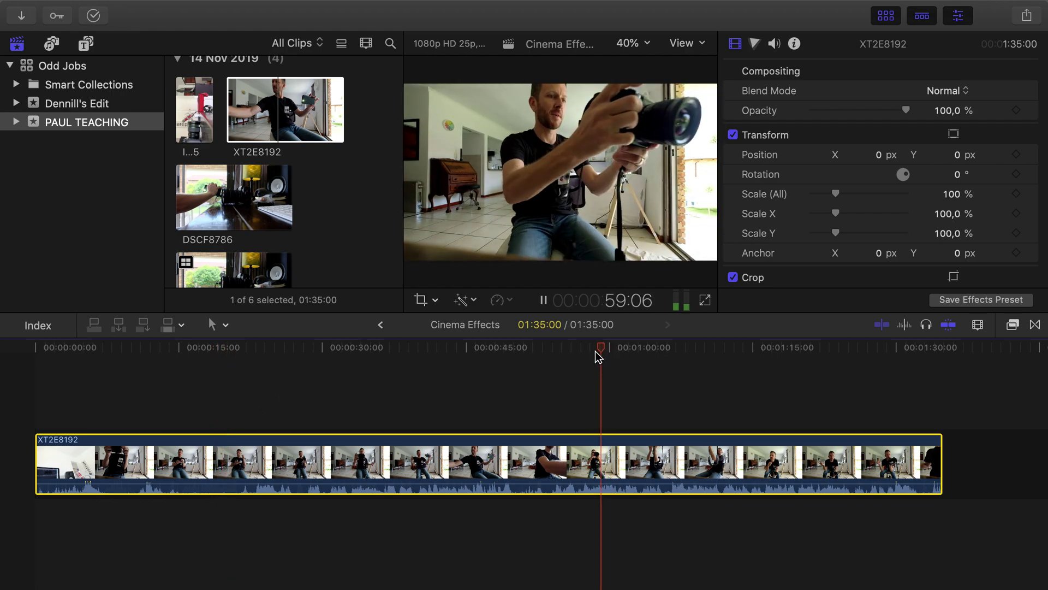
{"action": "key", "text": "space"}
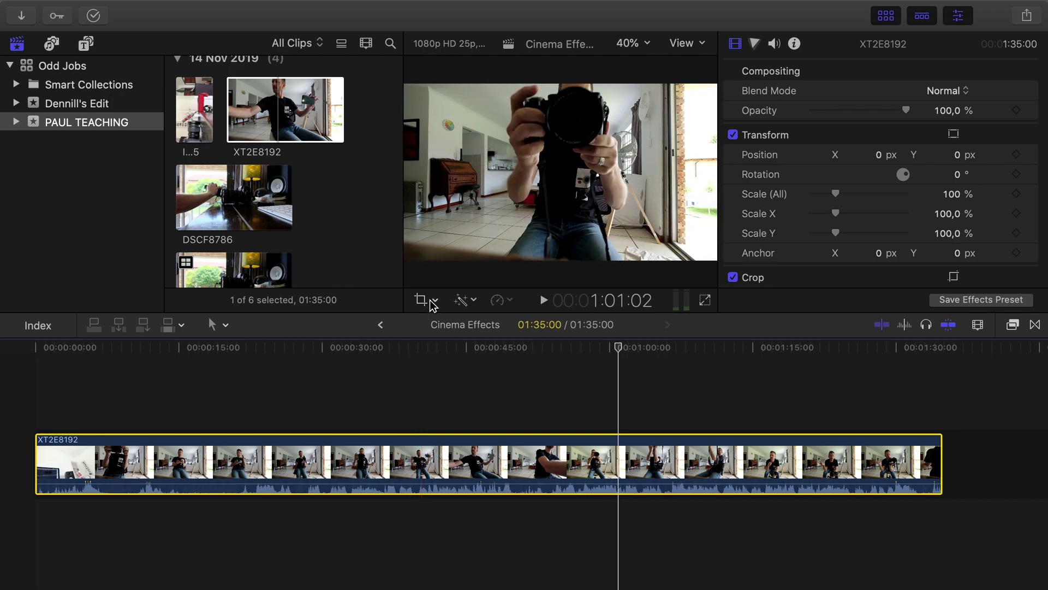
{"action": "left_click", "coordinate": [415, 354]}
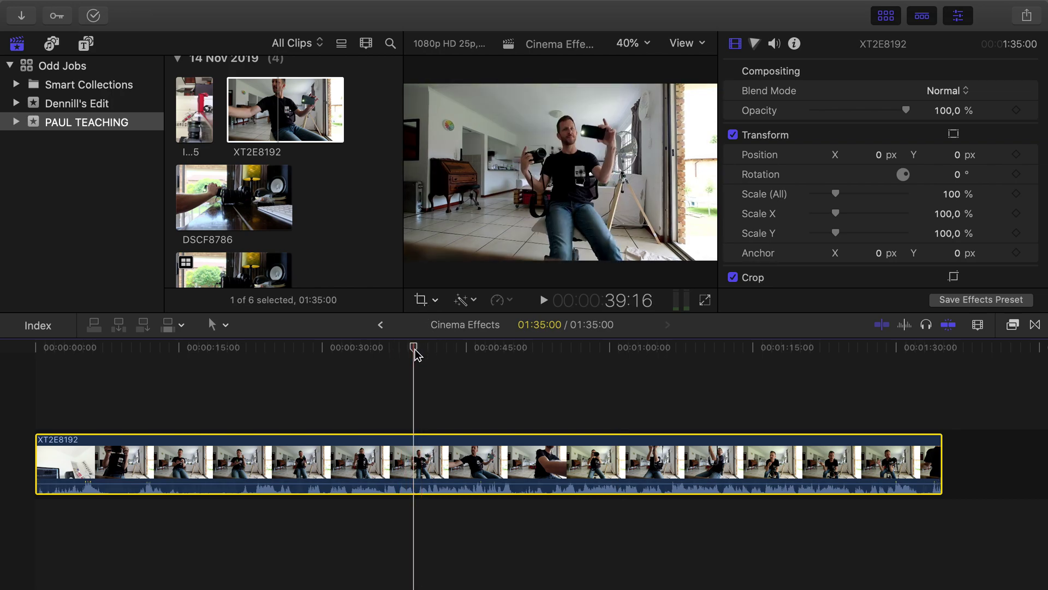
- Show the clip's Color Board, enlarge the upper workspace, and look through its Color, Saturation and Exposure controls
{"action": "left_click", "coordinate": [755, 45]}
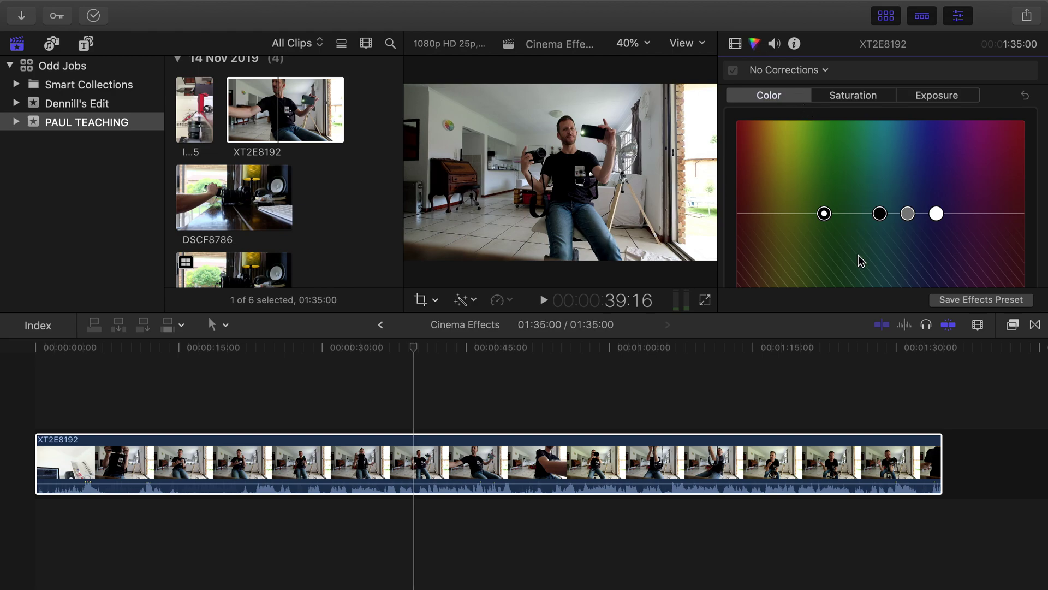
{"action": "scroll", "coordinate": [811, 250], "scroll_direction": "down", "scroll_amount": 3}
{"action": "left_click_drag", "start_coordinate": [744, 310], "coordinate": [732, 404]}
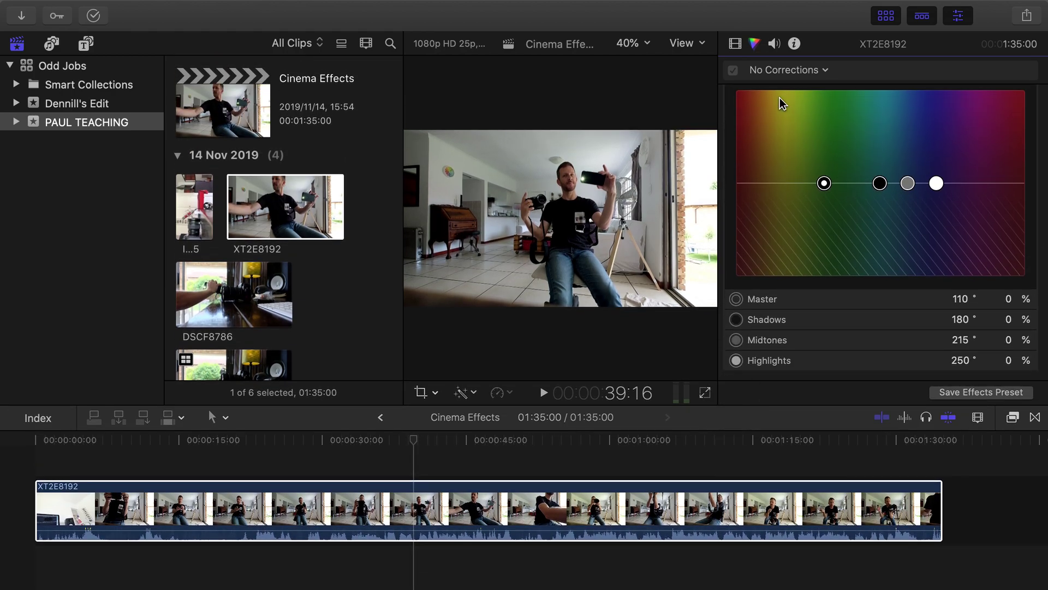
{"action": "scroll", "coordinate": [803, 164], "scroll_direction": "up", "scroll_amount": 2}
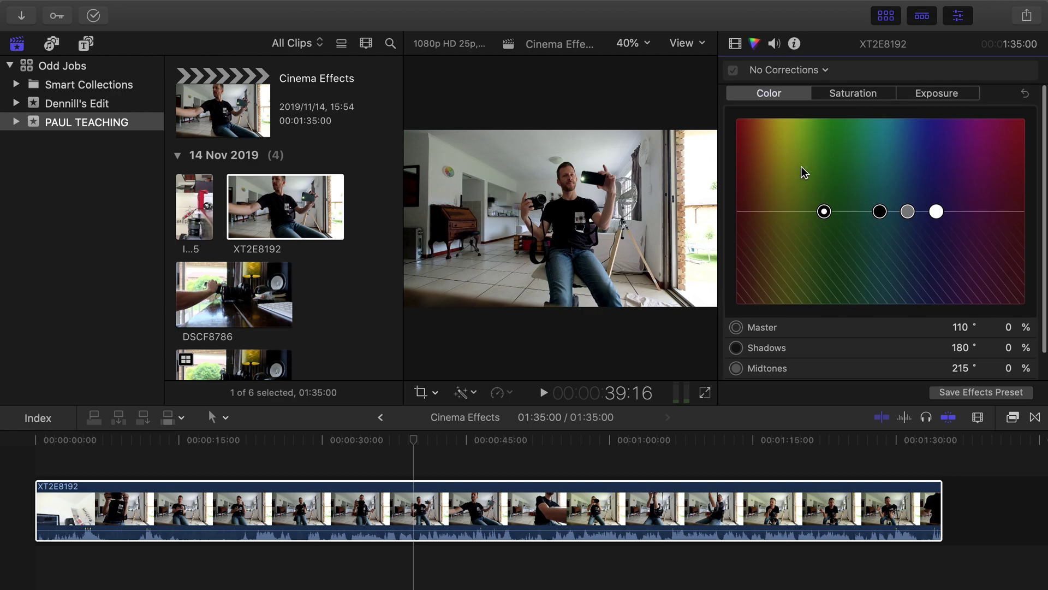
{"action": "left_click", "coordinate": [858, 96]}
{"action": "left_click", "coordinate": [947, 98]}
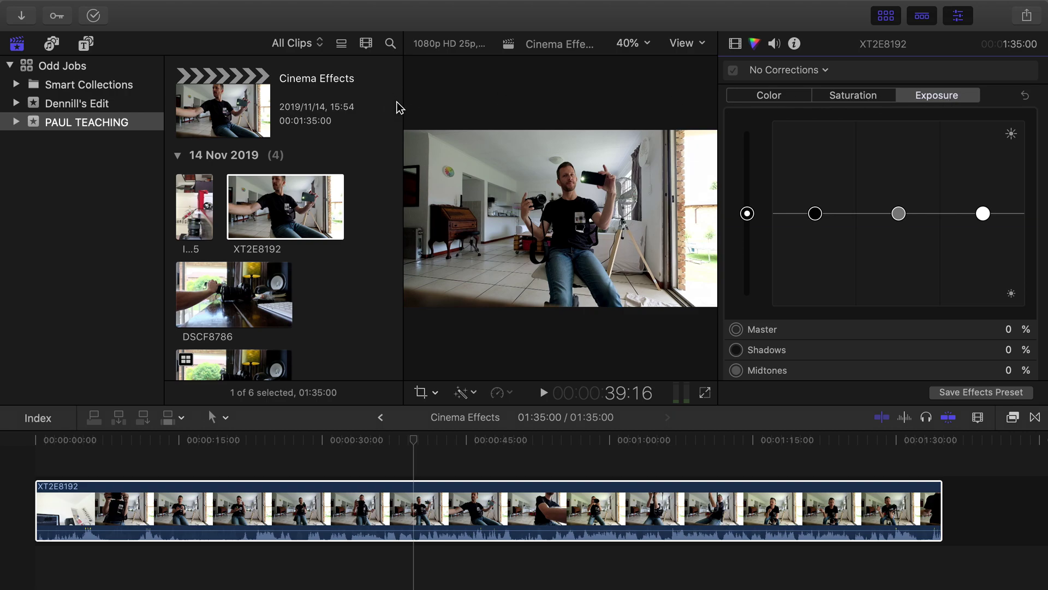
- Hide the browser and show the Video Scopes beside the viewer image
{"action": "key", "text": "ctrl+super+1"}
{"action": "left_click", "coordinate": [369, 7]}
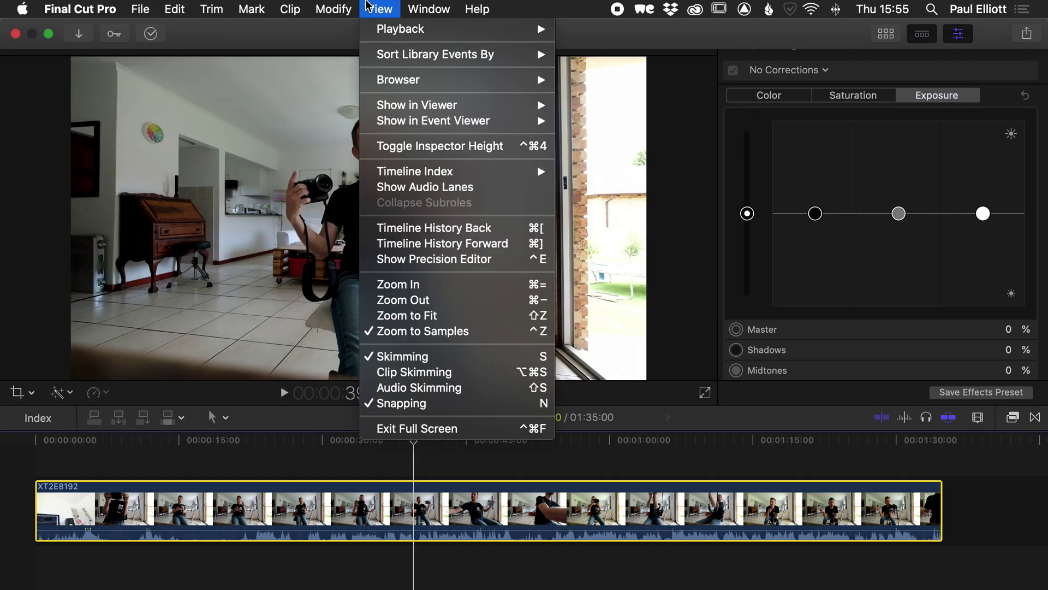
{"action": "mouse_move", "coordinate": [448, 106]}
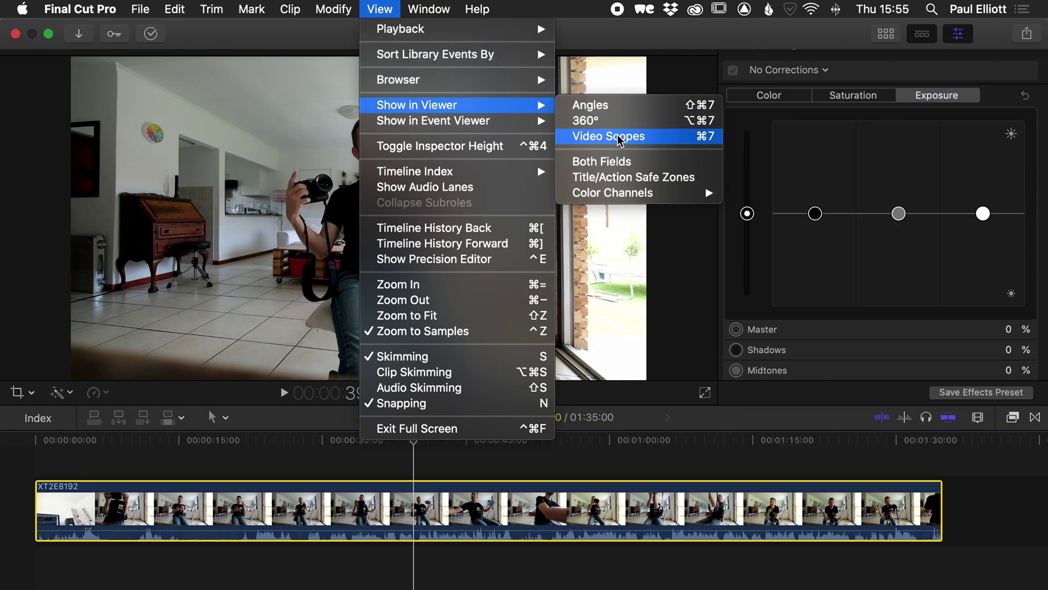
{"action": "left_click", "coordinate": [675, 138]}
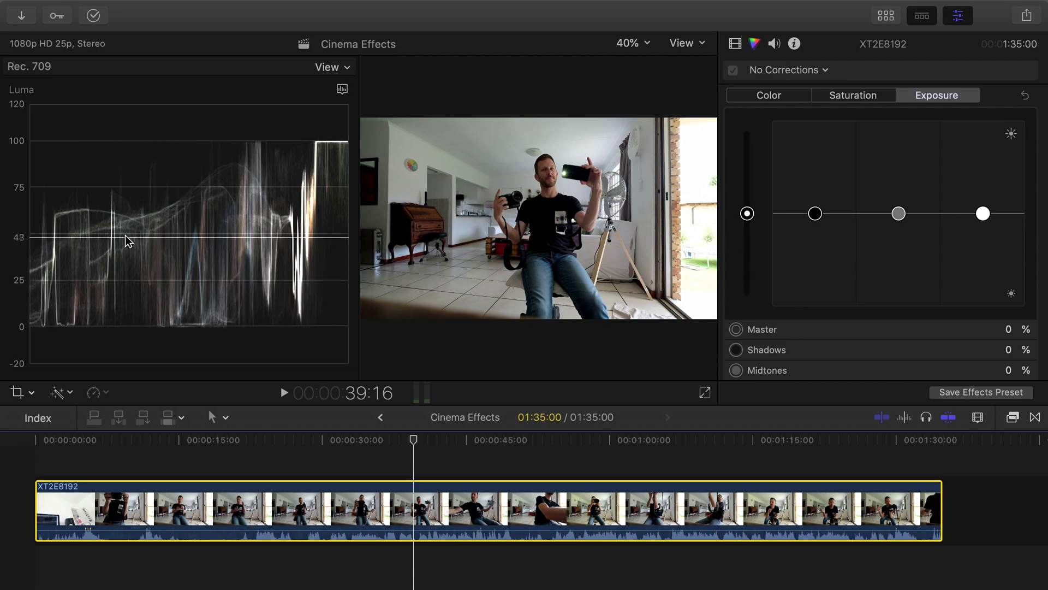
- Arrange the video scopes in a two-by-two layout and examine the Luma, RGB and vectorscope displays
{"action": "left_click", "coordinate": [350, 66]}
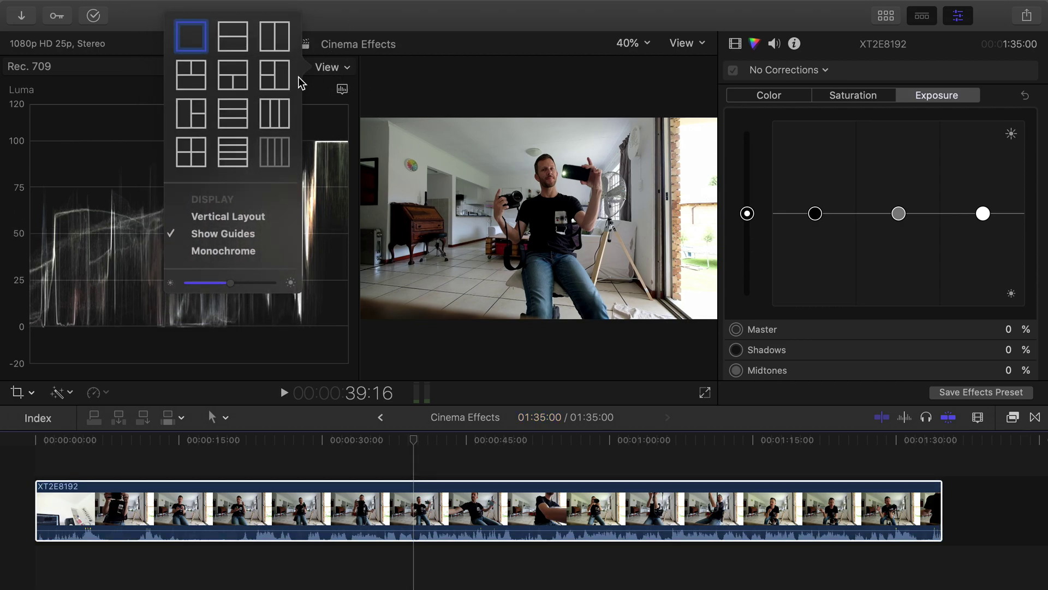
{"action": "left_click", "coordinate": [191, 153]}
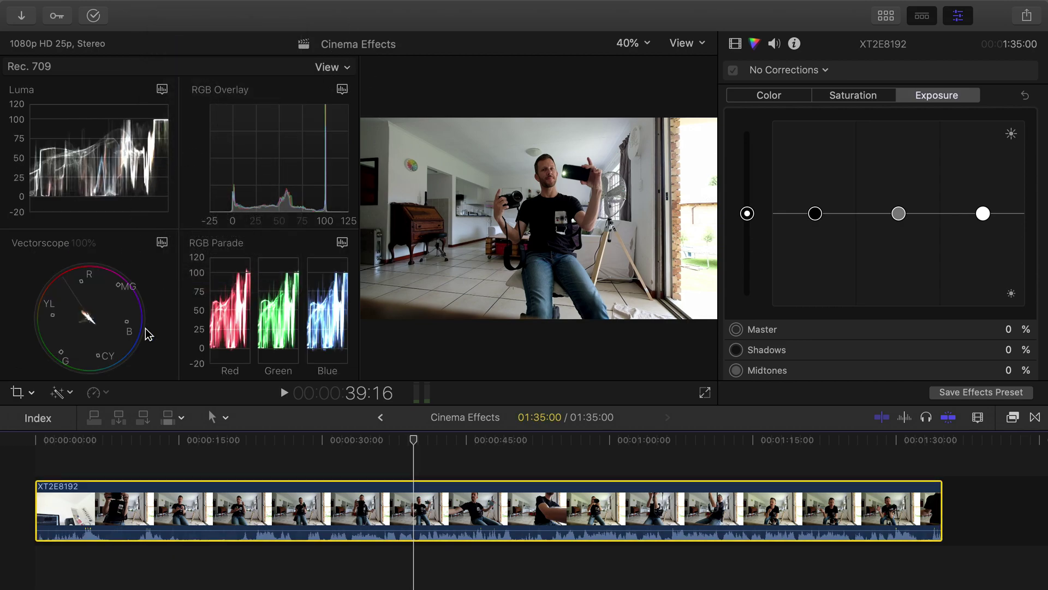
{"action": "mouse_move", "coordinate": [159, 125]}
{"action": "mouse_move", "coordinate": [293, 307]}
{"action": "mouse_move", "coordinate": [108, 179]}
- Lower the clip's highlights exposure slightly, and set the midtones exposure to 37% and the shadows to 4%
{"action": "mouse_move", "coordinate": [982, 213]}
{"action": "left_mouse_down"}
{"action": "mouse_move", "coordinate": [983, 240]}
{"action": "mouse_move", "coordinate": [982, 219]}
{"action": "left_mouse_up"}
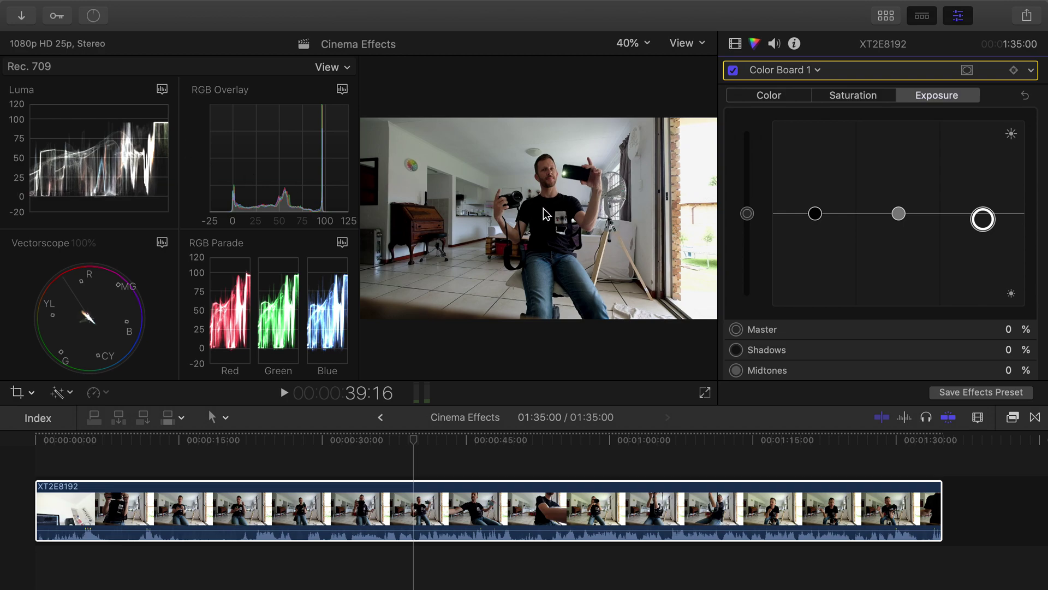
{"action": "left_click_drag", "start_coordinate": [903, 217], "coordinate": [899, 180]}
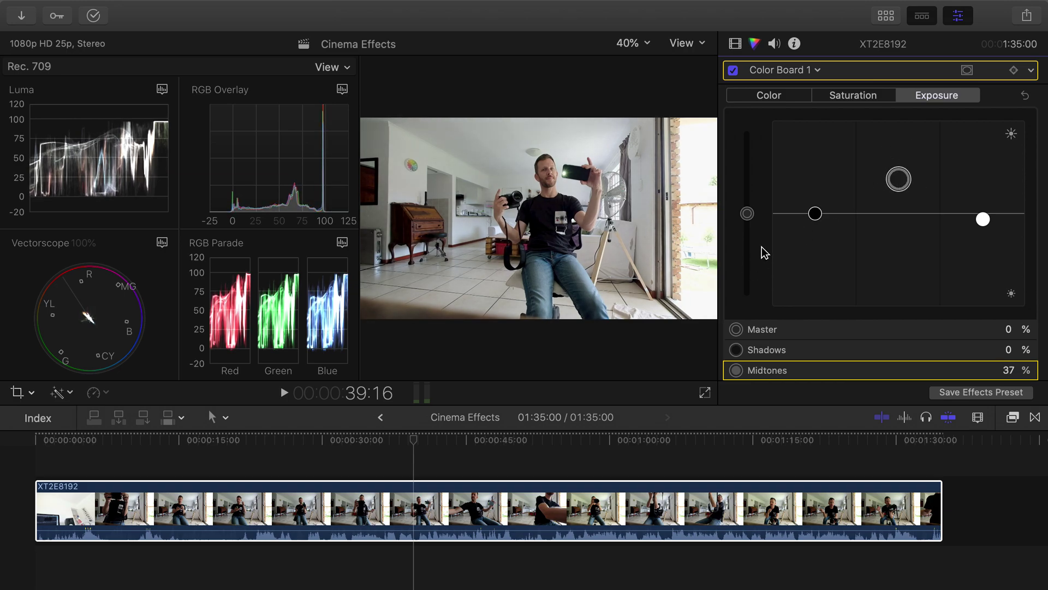
{"action": "left_click_drag", "start_coordinate": [815, 214], "coordinate": [813, 212]}
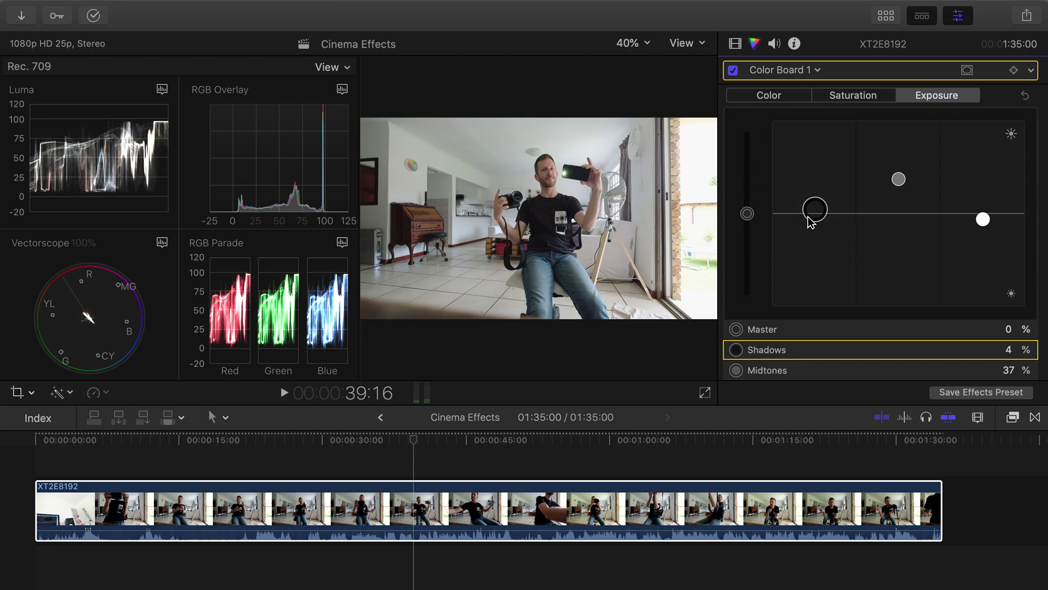
- Switch the Color Board 1 correction off and on repeatedly to compare the image before and after grading
{"action": "left_click", "coordinate": [733, 70]}
{"action": "left_click", "coordinate": [732, 70]}
{"action": "left_click", "coordinate": [733, 70]}
{"action": "left_click", "coordinate": [733, 71]}
{"action": "left_click", "coordinate": [733, 71]}
{"action": "left_click", "coordinate": [733, 71]}
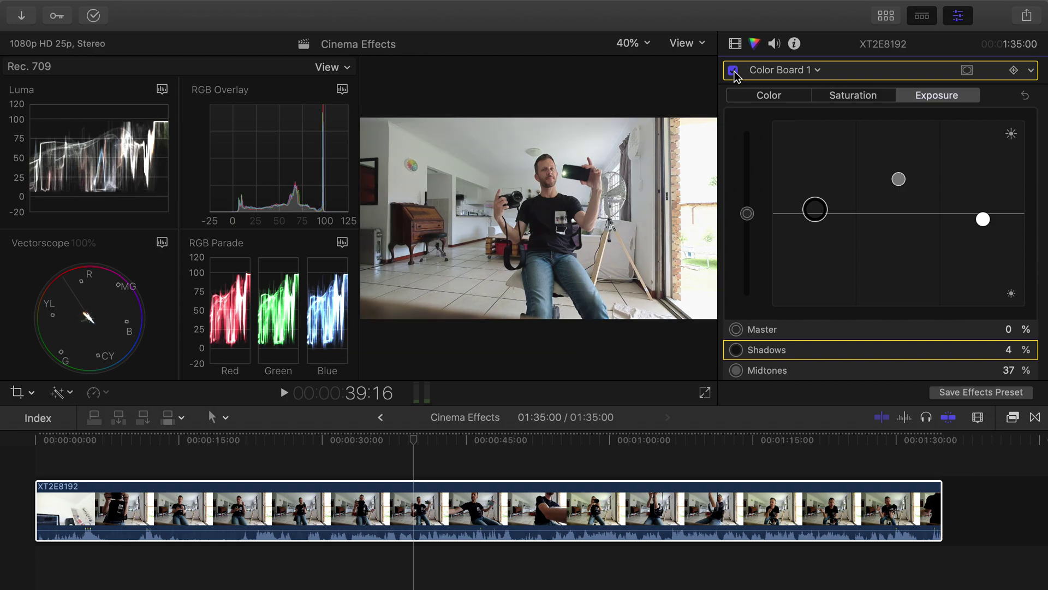
- Raise the clip's master saturation in the Color Board
{"action": "left_click", "coordinate": [857, 100]}
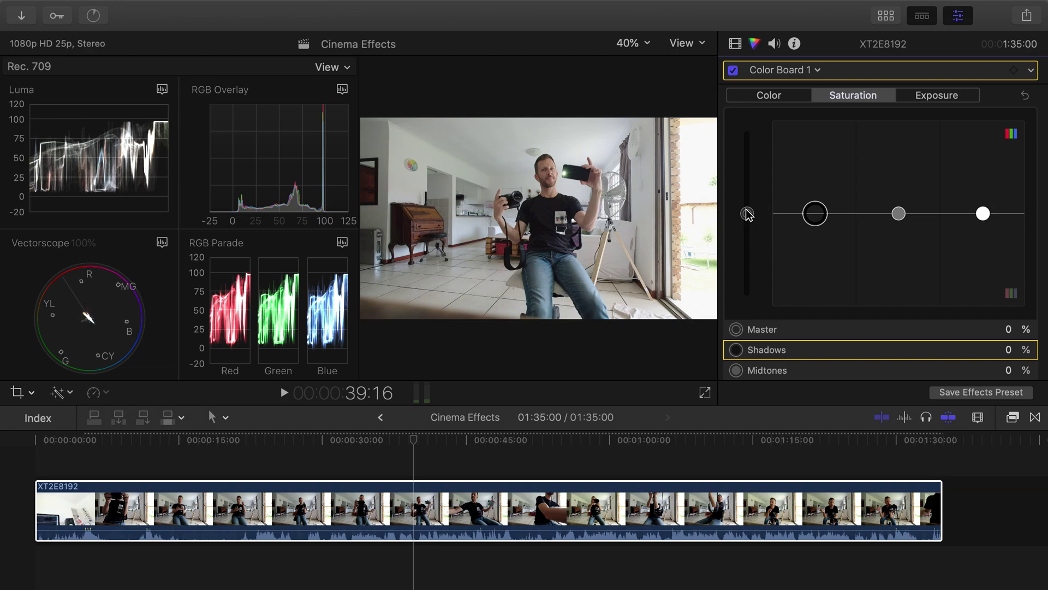
{"action": "left_click_drag", "start_coordinate": [749, 219], "coordinate": [748, 169]}
- Try a yellow master tint at about 69° and 21% on the clip, and reset the master color
{"action": "left_click", "coordinate": [786, 97]}
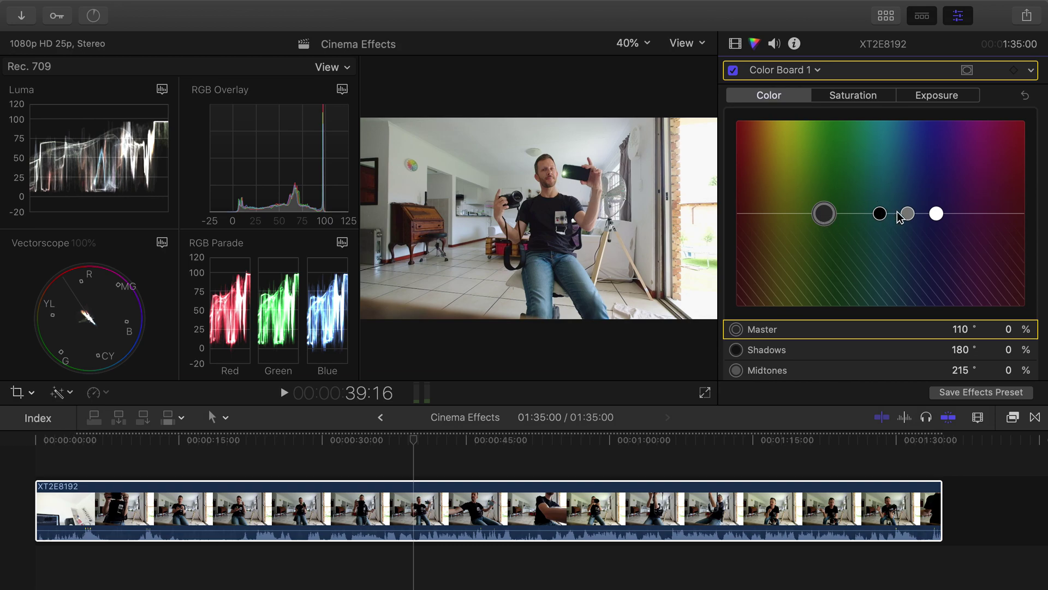
{"action": "left_click_drag", "start_coordinate": [830, 218], "coordinate": [791, 197]}
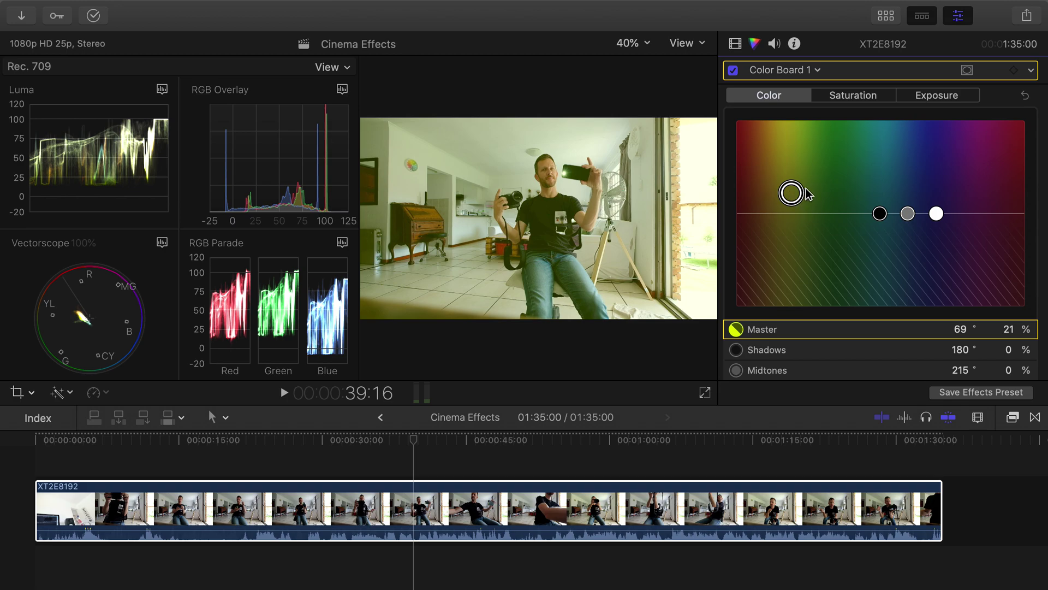
{"action": "left_click_drag", "start_coordinate": [791, 194], "coordinate": [792, 198]}
{"action": "key", "text": "Delete"}
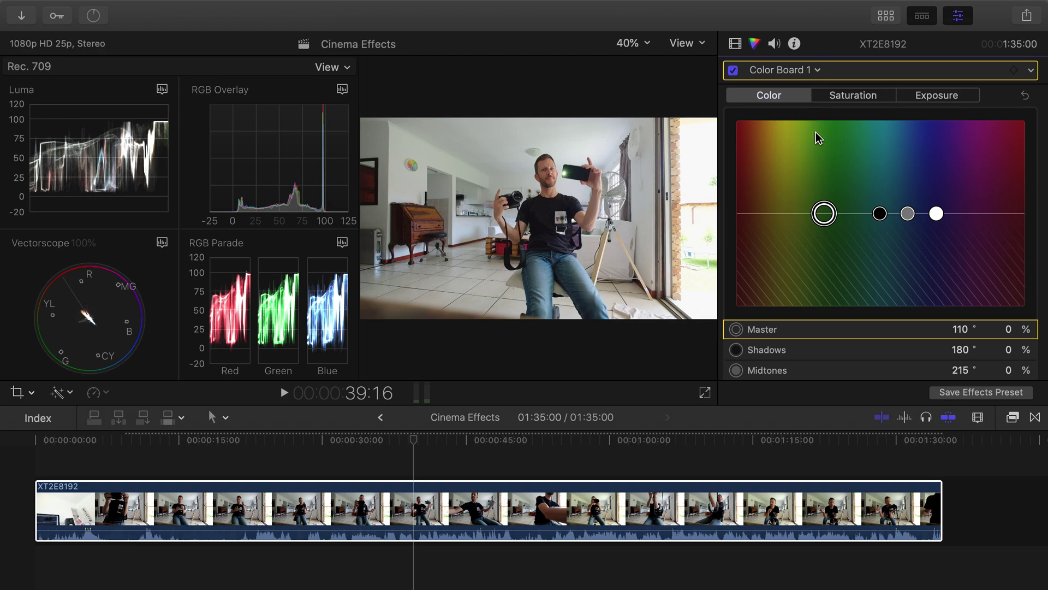
- Show the transitions library and cut the XT2E8192 clip at 33:16 with the Blade tool
{"action": "left_click", "coordinate": [1035, 418]}
{"action": "left_click_drag", "start_coordinate": [956, 488], "coordinate": [362, 502]}
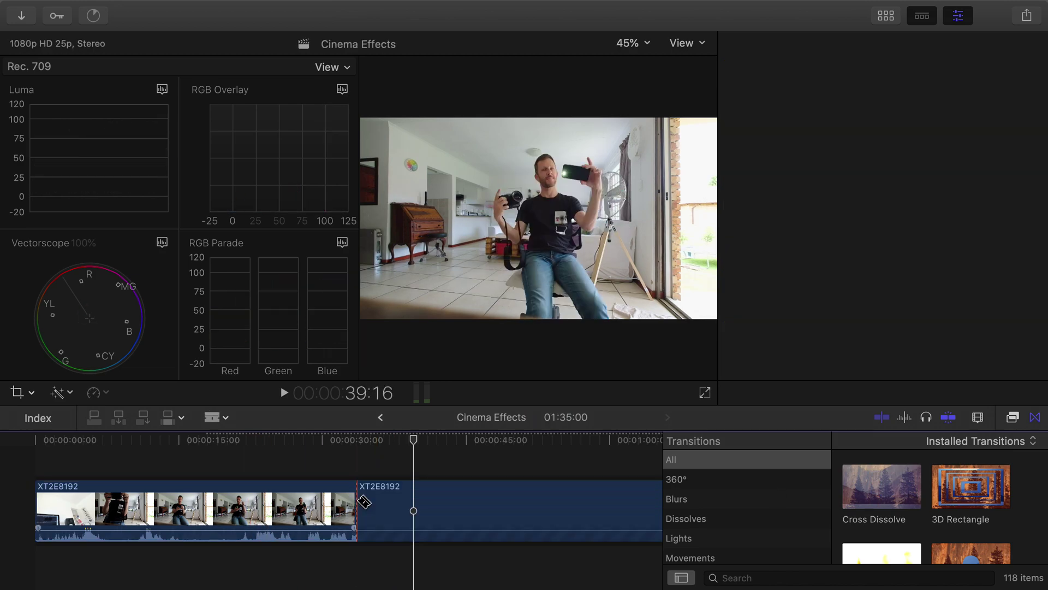
{"action": "left_click", "coordinate": [364, 499]}
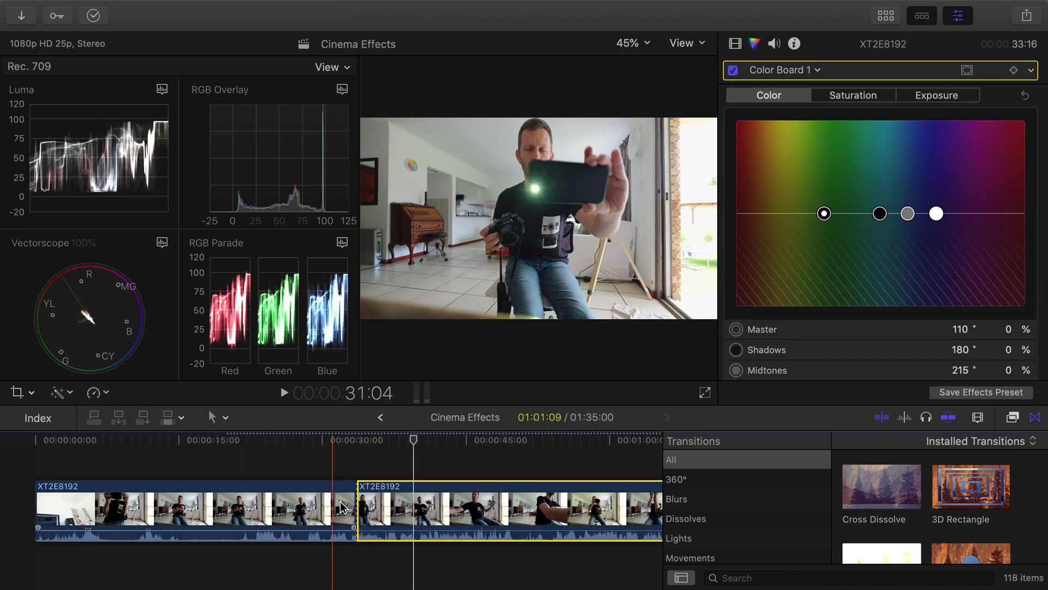
- Select the first clip segment and play the footage leading up to the cut, pausing at about 31:06
{"action": "left_click", "coordinate": [352, 505]}
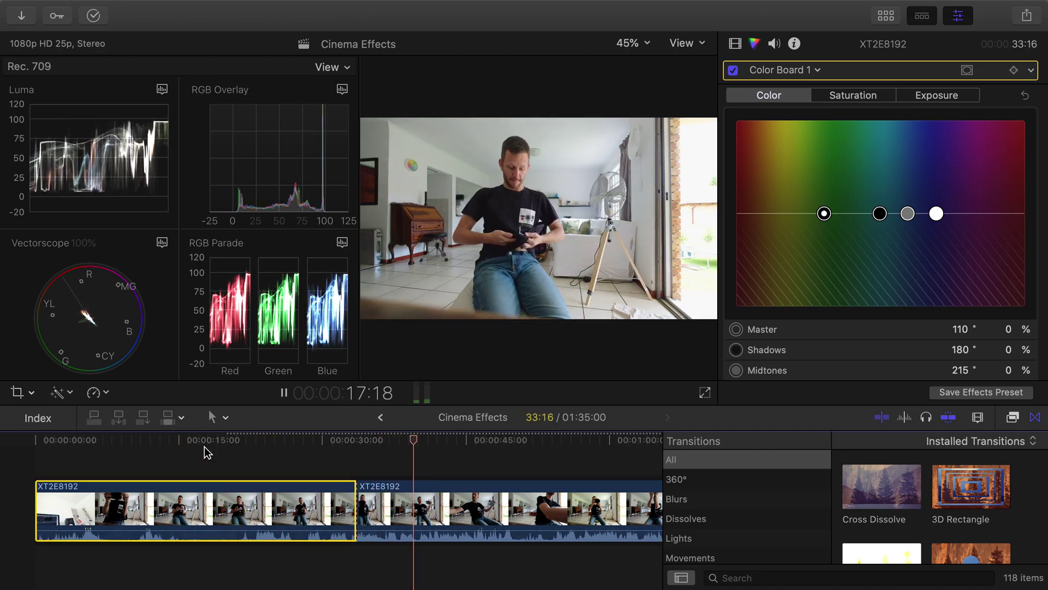
{"action": "key", "text": "space"}
{"action": "key", "text": "space"}
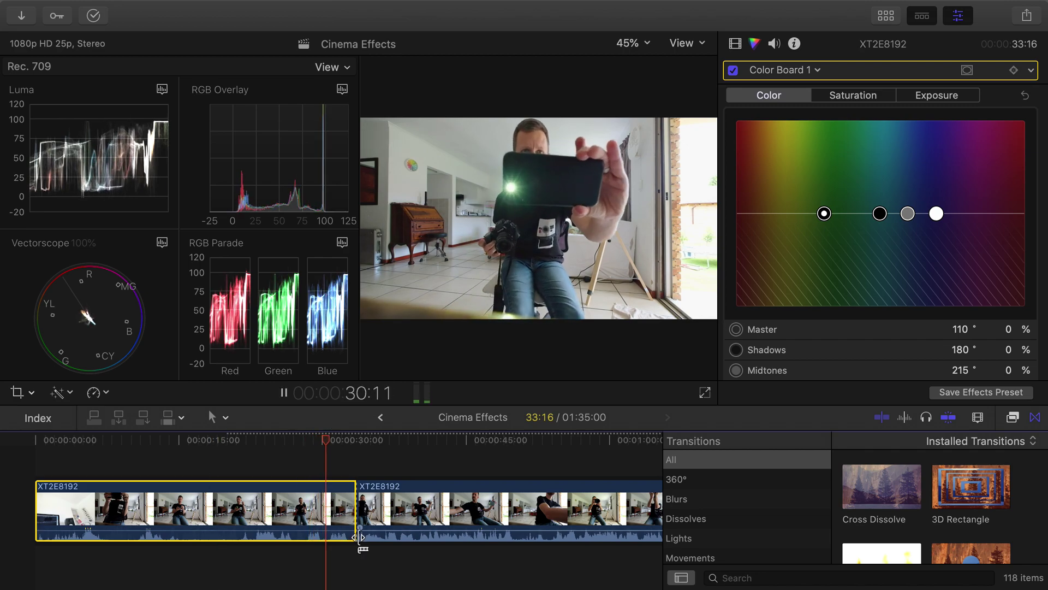
{"action": "key", "text": "space"}
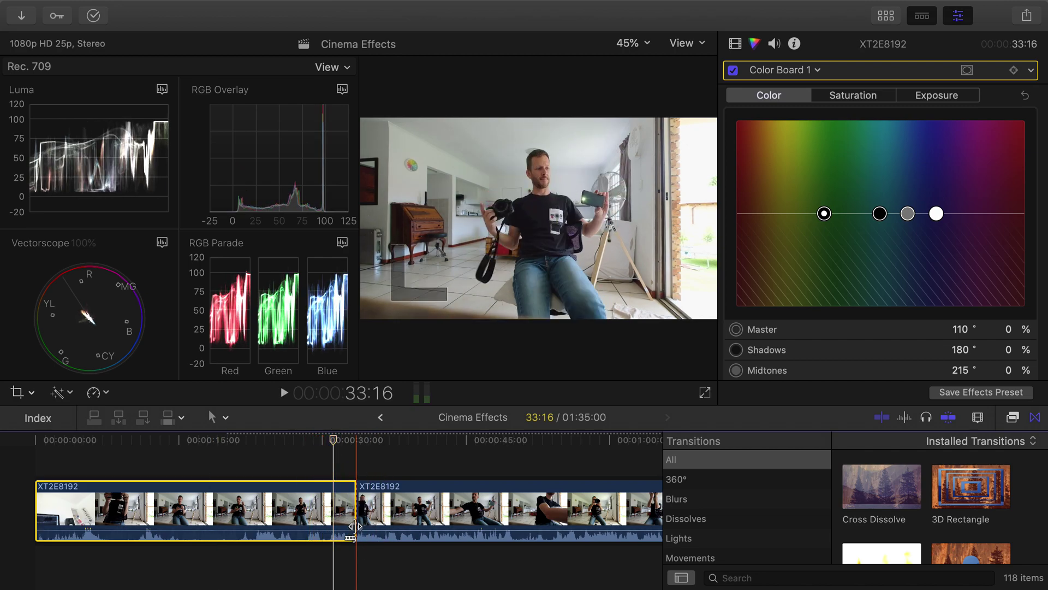
- Add the Divide transition at the cut between the two XT2E8192 clip segments
{"action": "scroll", "coordinate": [901, 501], "scroll_direction": "down", "scroll_amount": 3}
{"action": "scroll", "coordinate": [901, 501], "scroll_direction": "down", "scroll_amount": 5}
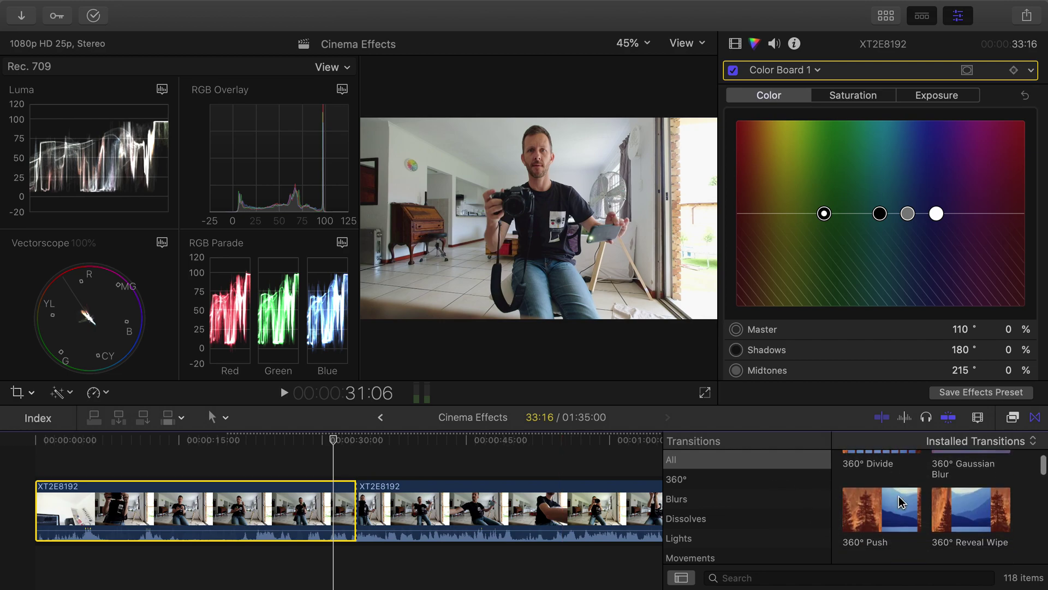
{"action": "scroll", "coordinate": [900, 502], "scroll_direction": "down", "scroll_amount": 6}
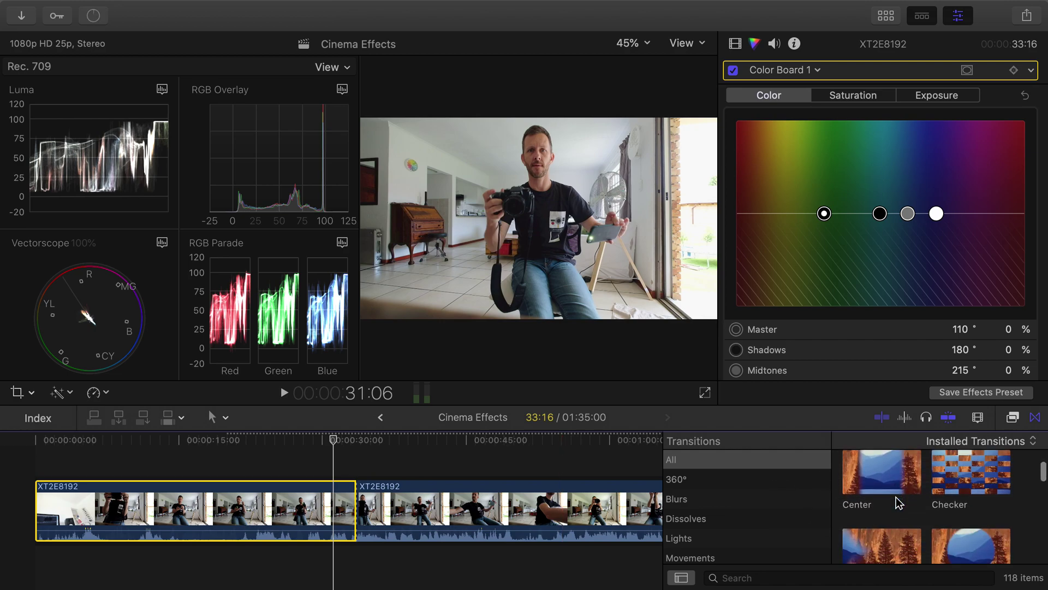
{"action": "scroll", "coordinate": [899, 503], "scroll_direction": "down", "scroll_amount": 6}
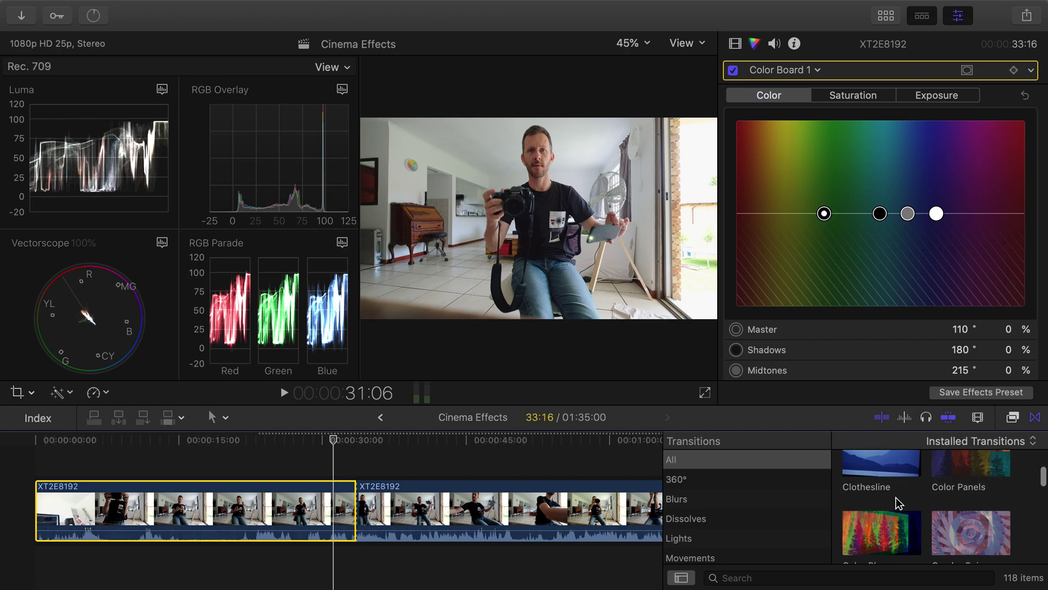
{"action": "scroll", "coordinate": [900, 502], "scroll_direction": "down", "scroll_amount": 5}
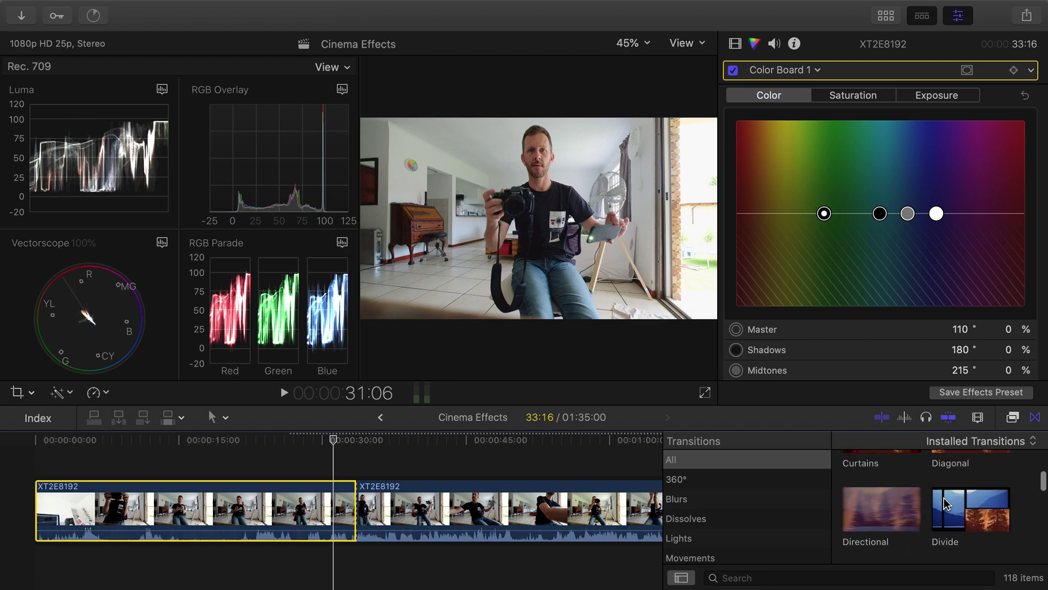
{"action": "left_click_drag", "start_coordinate": [966, 510], "coordinate": [344, 486]}
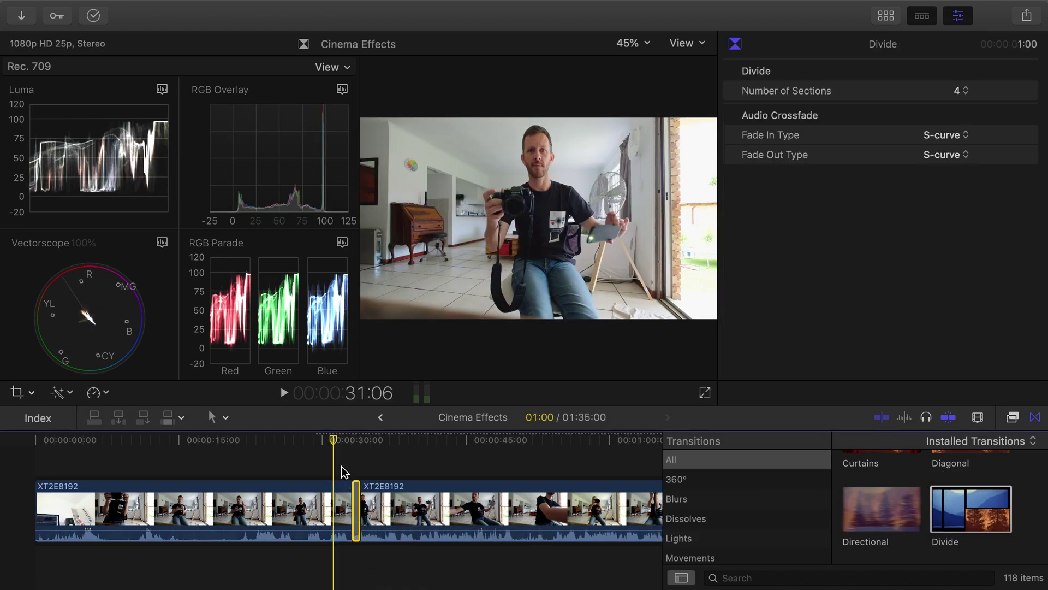
- Play the footage across the cut several times from shortly before it to preview the Divide transition
{"action": "key", "text": "space"}
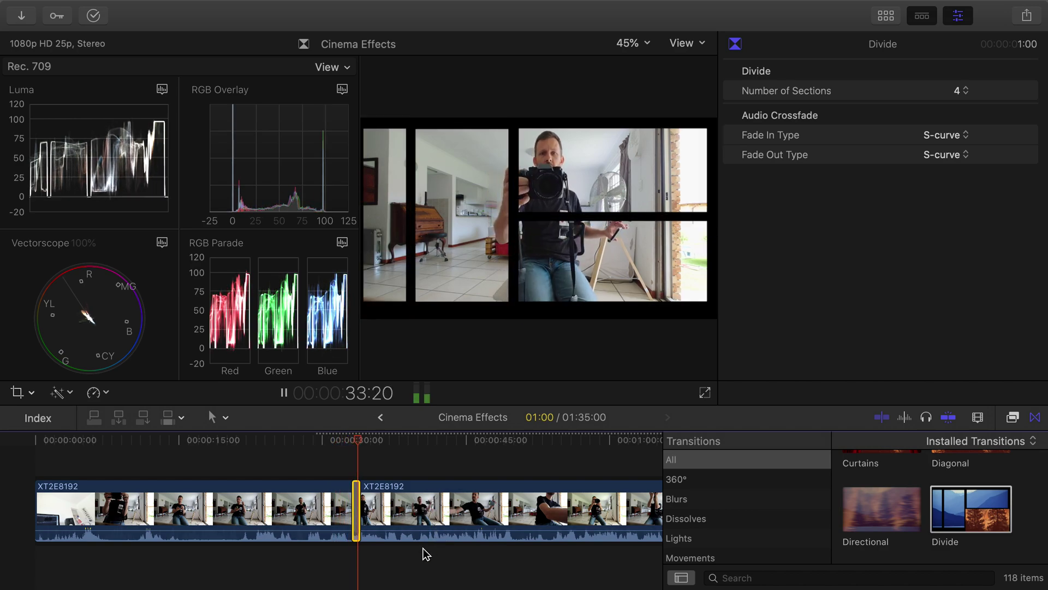
{"action": "key", "text": "space"}
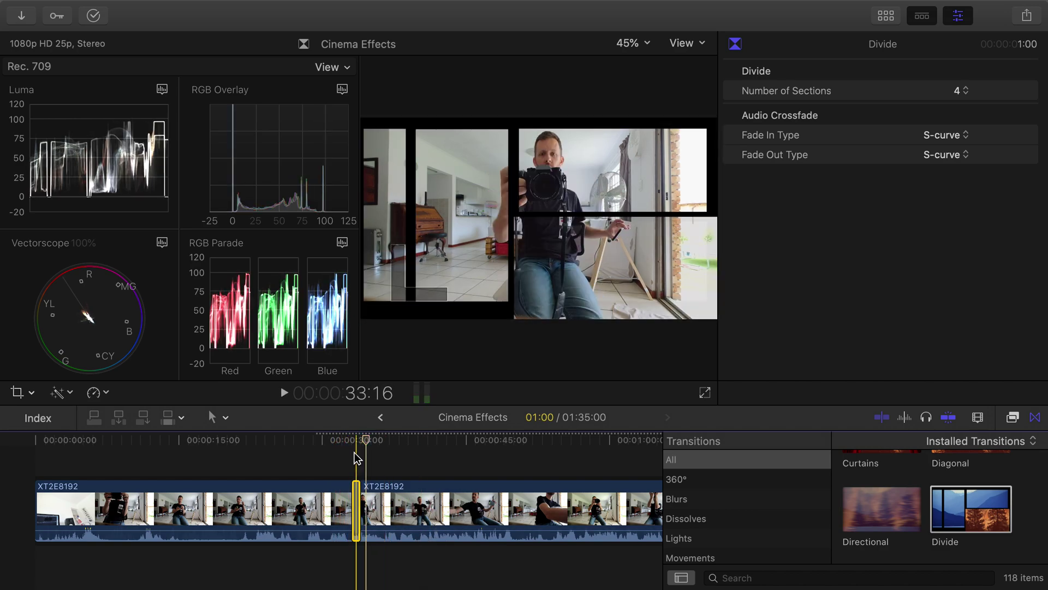
{"action": "left_click_drag", "start_coordinate": [352, 439], "coordinate": [323, 449]}
{"action": "key", "text": "space"}
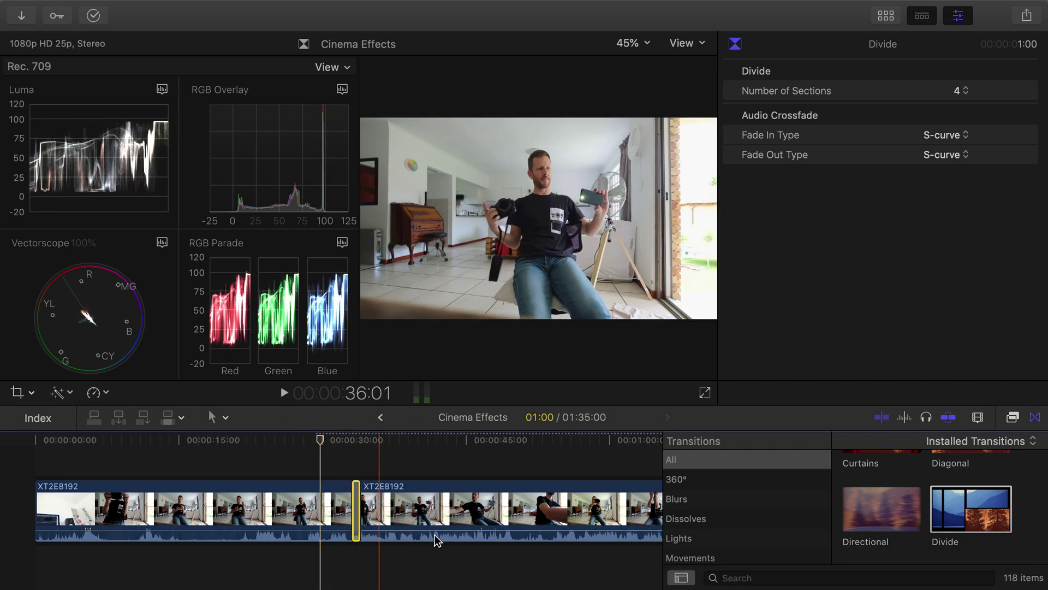
{"action": "left_click", "coordinate": [310, 445]}
{"action": "key", "text": "space"}
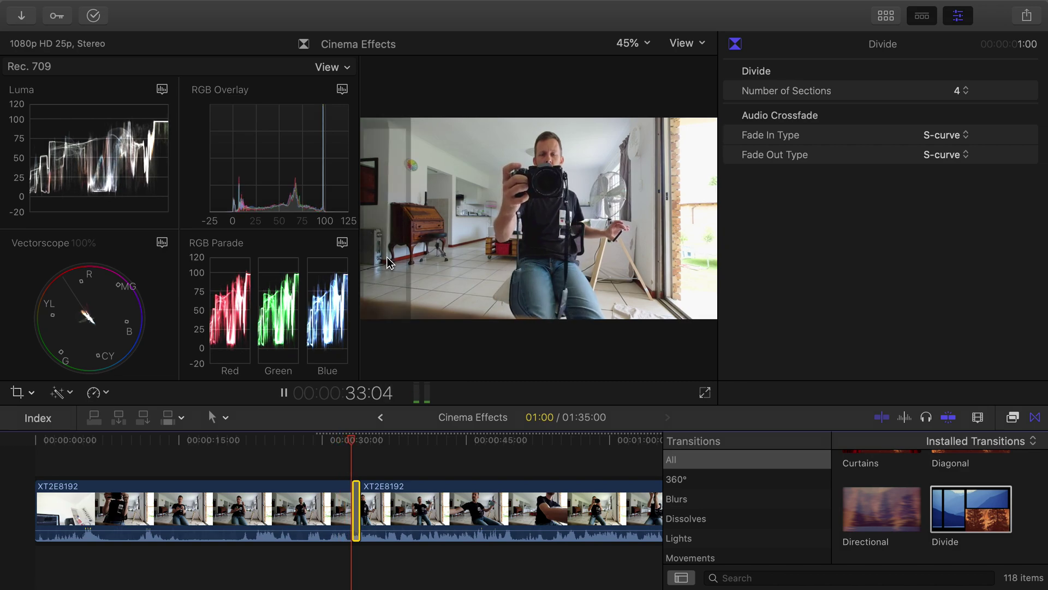
{"action": "key", "text": "space"}
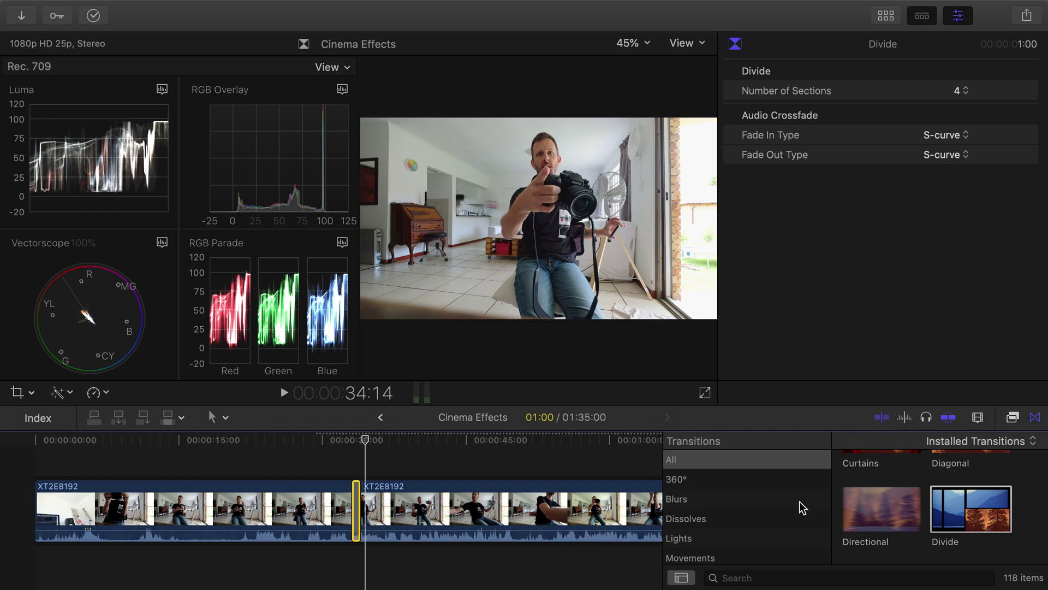
- Show the effects library in place of the transitions and go to the start of its Video Effects
{"action": "left_click", "coordinate": [1036, 417]}
{"action": "left_click", "coordinate": [1036, 417]}
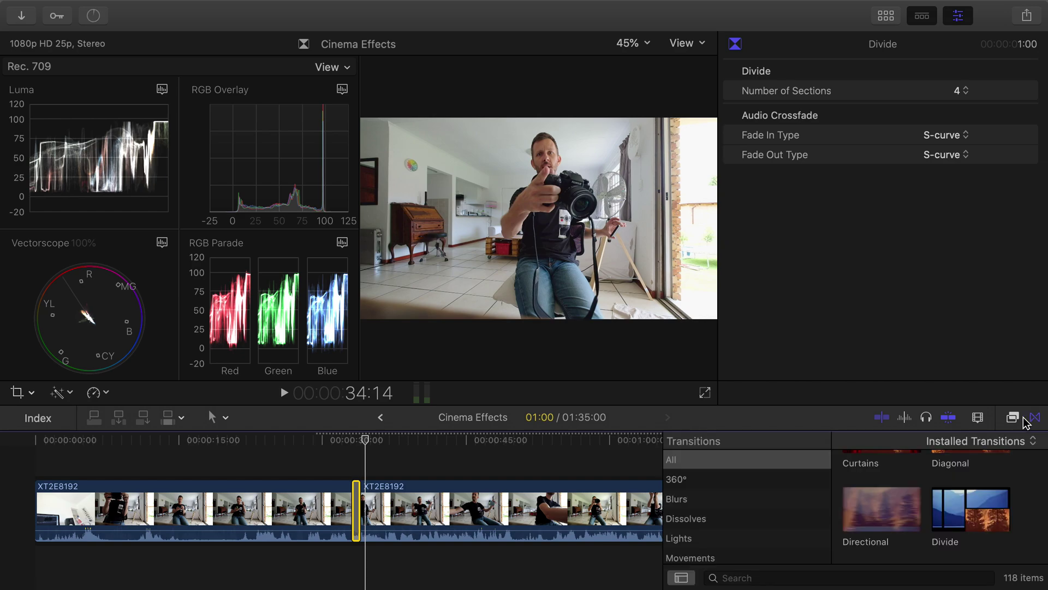
{"action": "left_click", "coordinate": [1012, 418]}
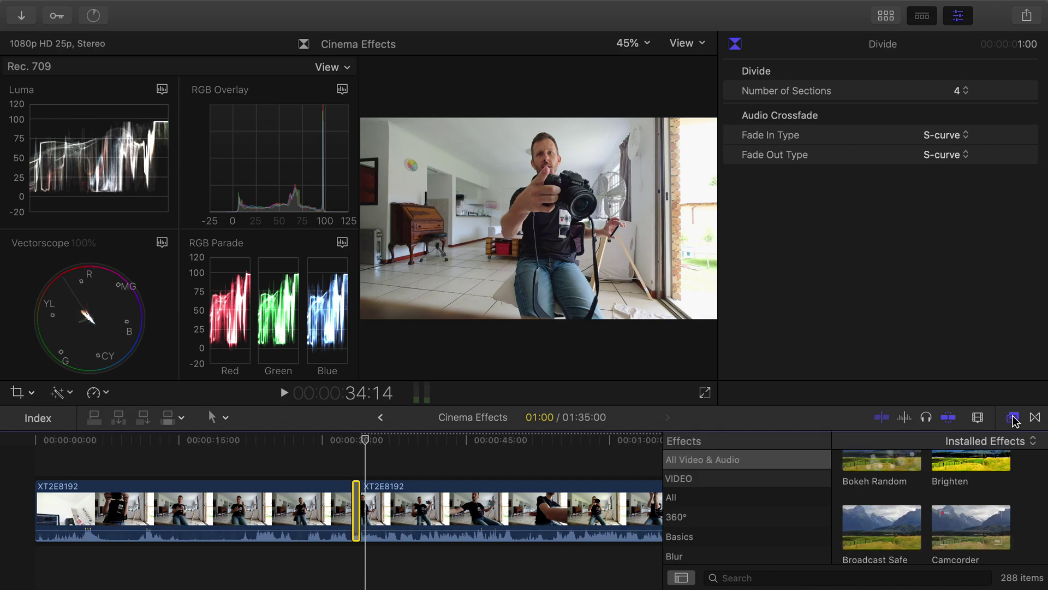
{"action": "scroll", "coordinate": [938, 469], "scroll_direction": "up", "scroll_amount": 10}
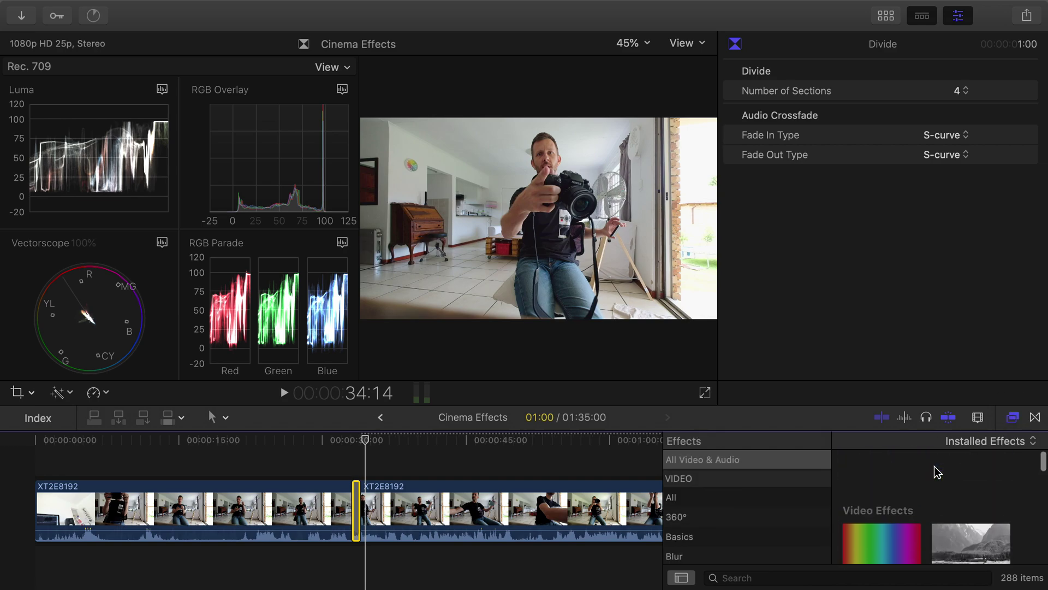
{"action": "scroll", "coordinate": [932, 473], "scroll_direction": "down", "scroll_amount": 2}
{"action": "scroll", "coordinate": [932, 472], "scroll_direction": "up", "scroll_amount": 2}
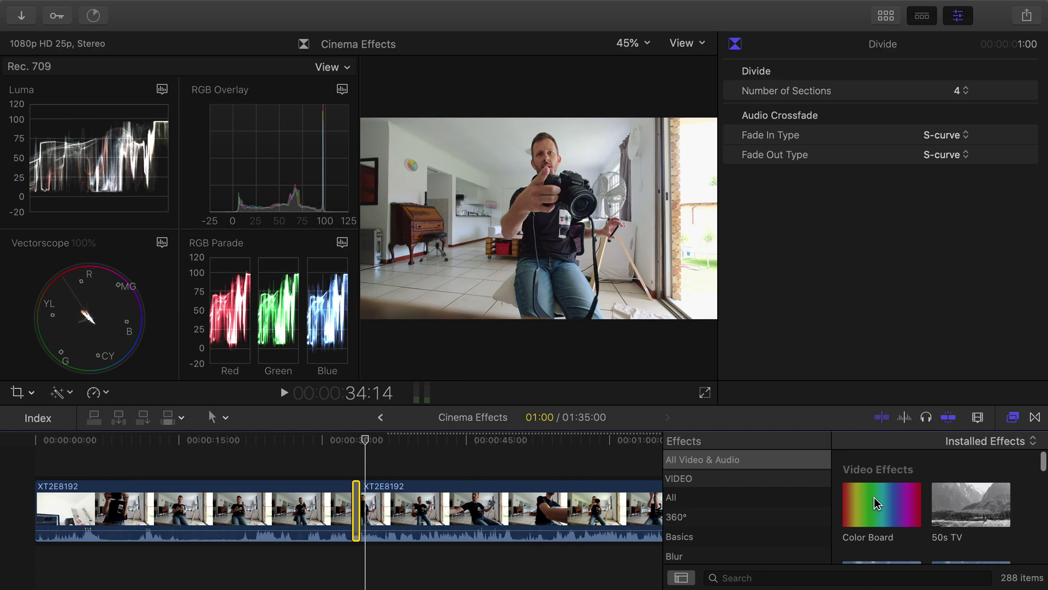
- Try the 50s TV effect on the first clip segment, play it from about 12:10, and undo the effect
{"action": "left_click", "coordinate": [315, 538]}
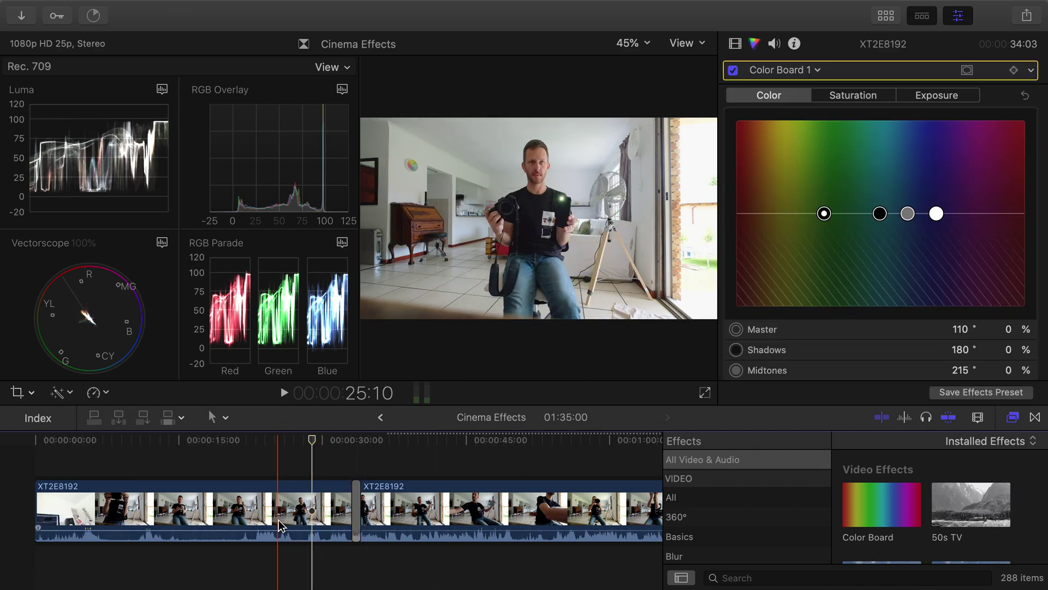
{"action": "left_click", "coordinate": [269, 515]}
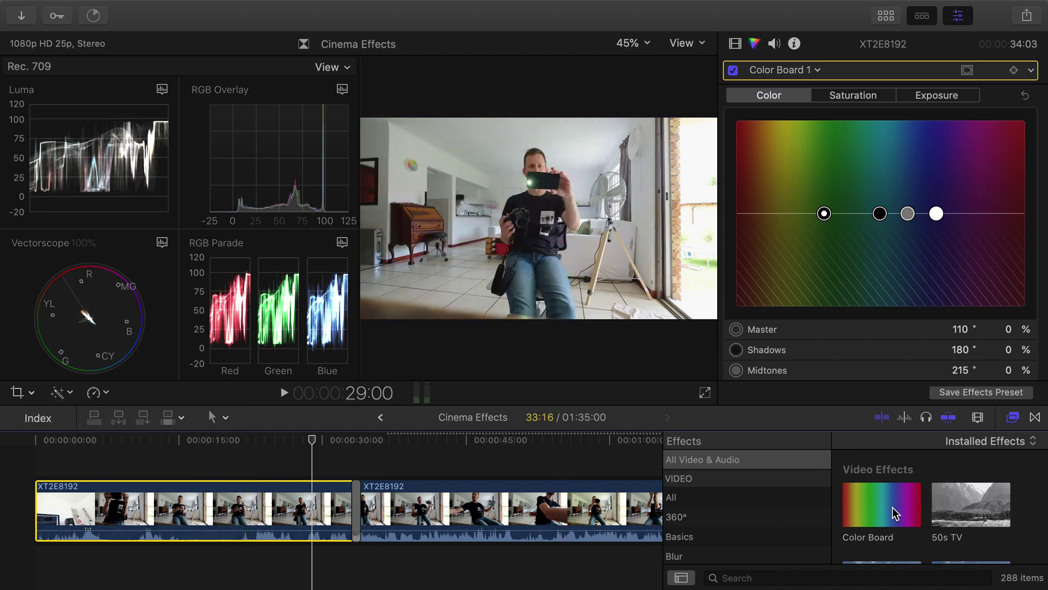
{"action": "left_click_drag", "start_coordinate": [945, 500], "coordinate": [157, 446]}
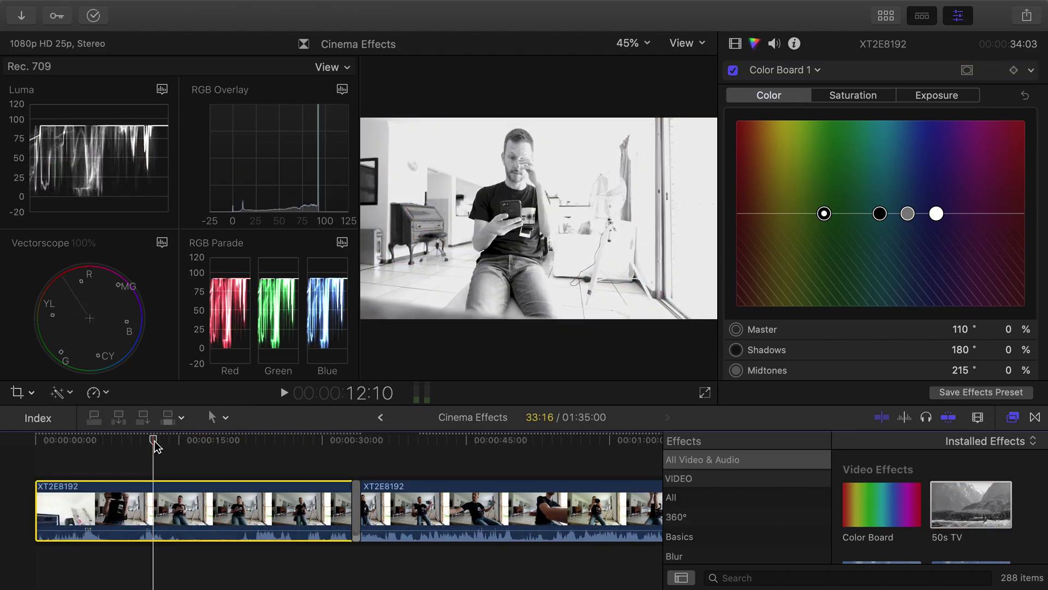
{"action": "key", "text": "space"}
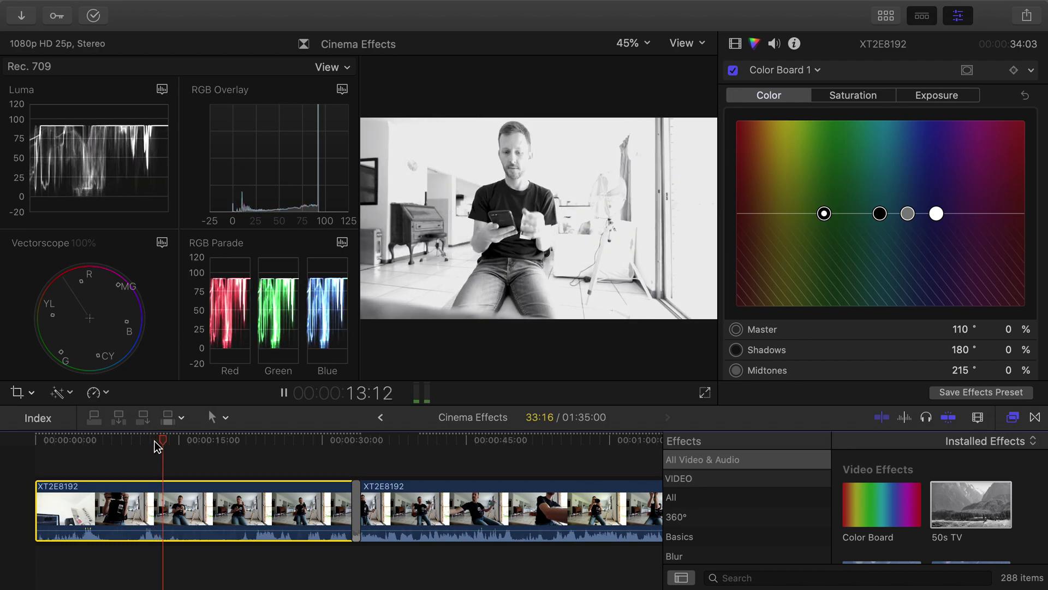
{"action": "key", "text": "space"}
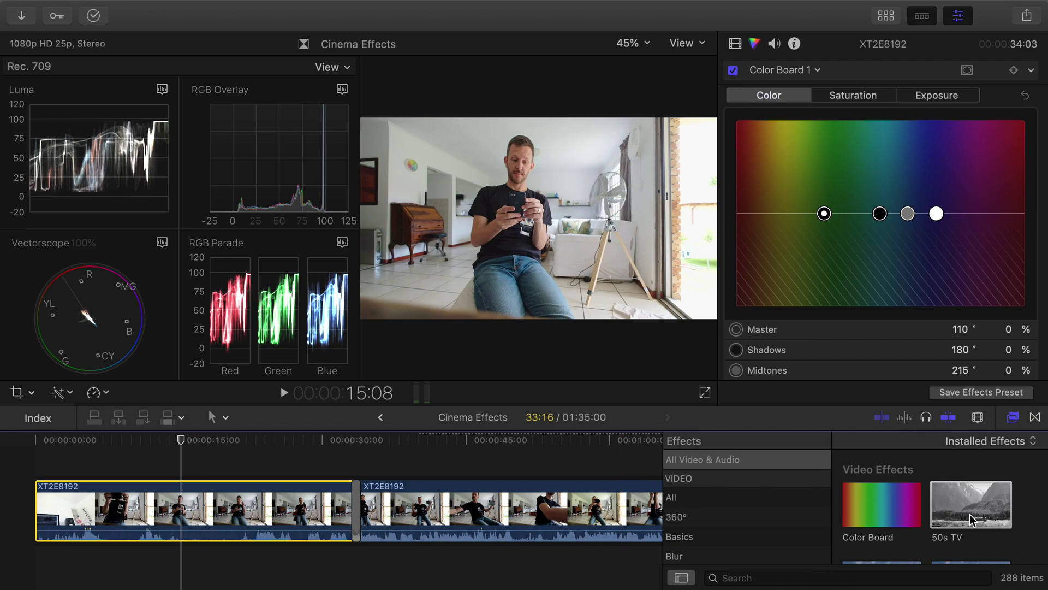
- Try the Bad TV effect on the first clip segment, play it from about 11:24, and undo the effect
{"action": "scroll", "coordinate": [970, 514], "scroll_direction": "down", "scroll_amount": 8}
{"action": "scroll", "coordinate": [967, 517], "scroll_direction": "down", "scroll_amount": 10}
{"action": "scroll", "coordinate": [965, 519], "scroll_direction": "down", "scroll_amount": 6}
{"action": "scroll", "coordinate": [965, 519], "scroll_direction": "up", "scroll_amount": 3}
{"action": "left_click_drag", "start_coordinate": [893, 532], "coordinate": [150, 505]}
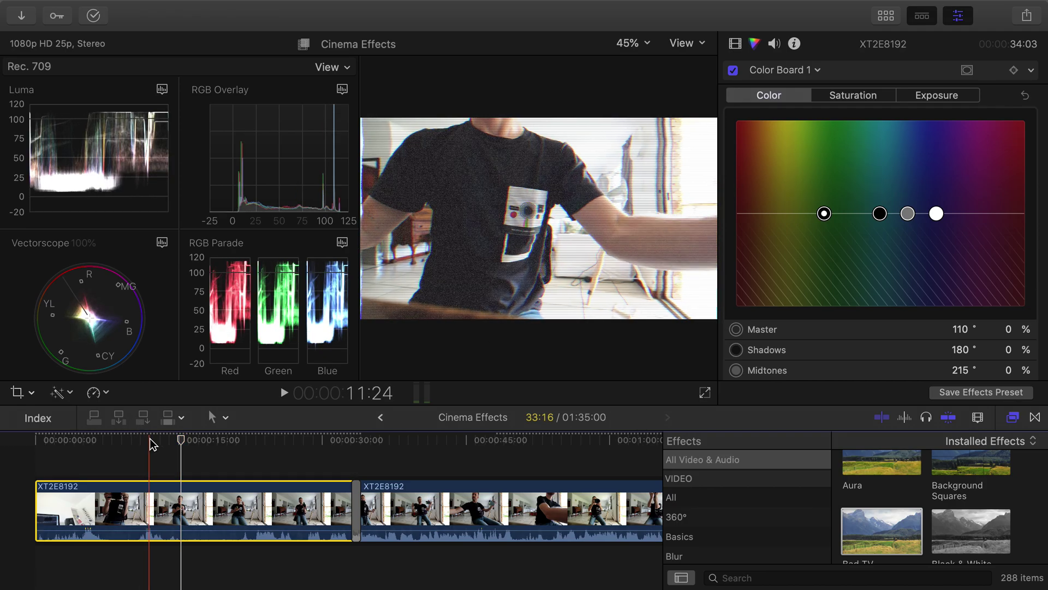
{"action": "key", "text": "space"}
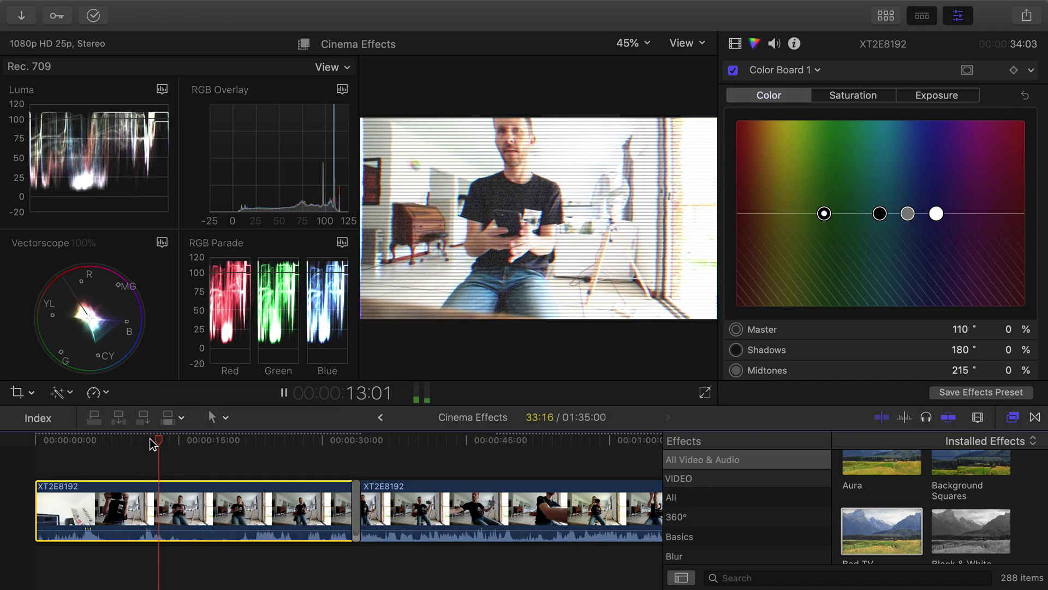
{"action": "key", "text": "space"}
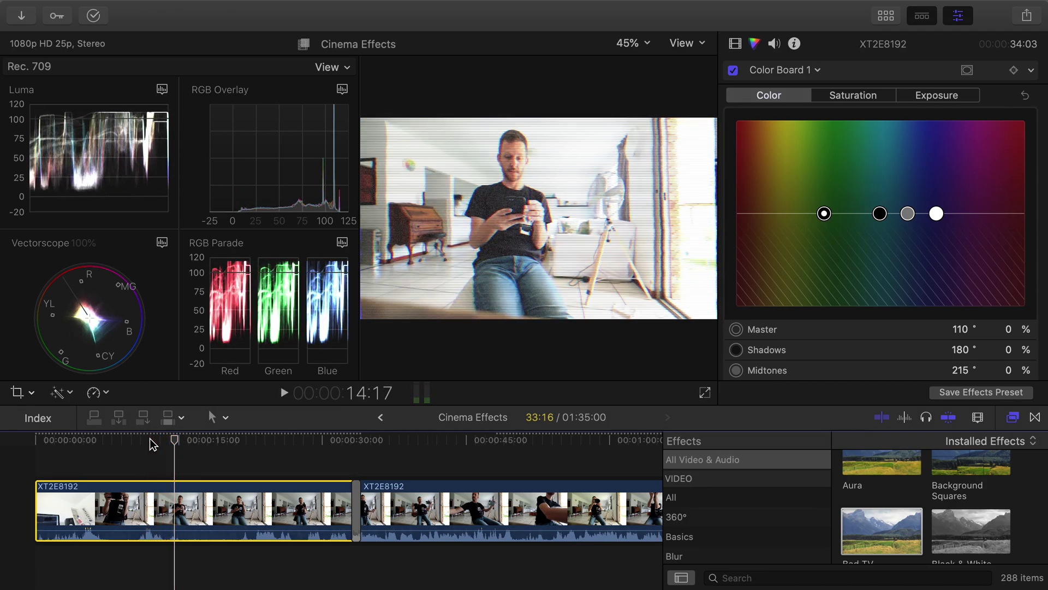
{"action": "key", "text": "super+z"}
- Try the Camcorder effect on the first clip segment, play a short stretch of it, and undo the effect
{"action": "scroll", "coordinate": [961, 527], "scroll_direction": "down", "scroll_amount": 8}
{"action": "scroll", "coordinate": [962, 527], "scroll_direction": "up", "scroll_amount": 2}
{"action": "left_click_drag", "start_coordinate": [817, 516], "coordinate": [137, 505]}
{"action": "left_click", "coordinate": [135, 439]}
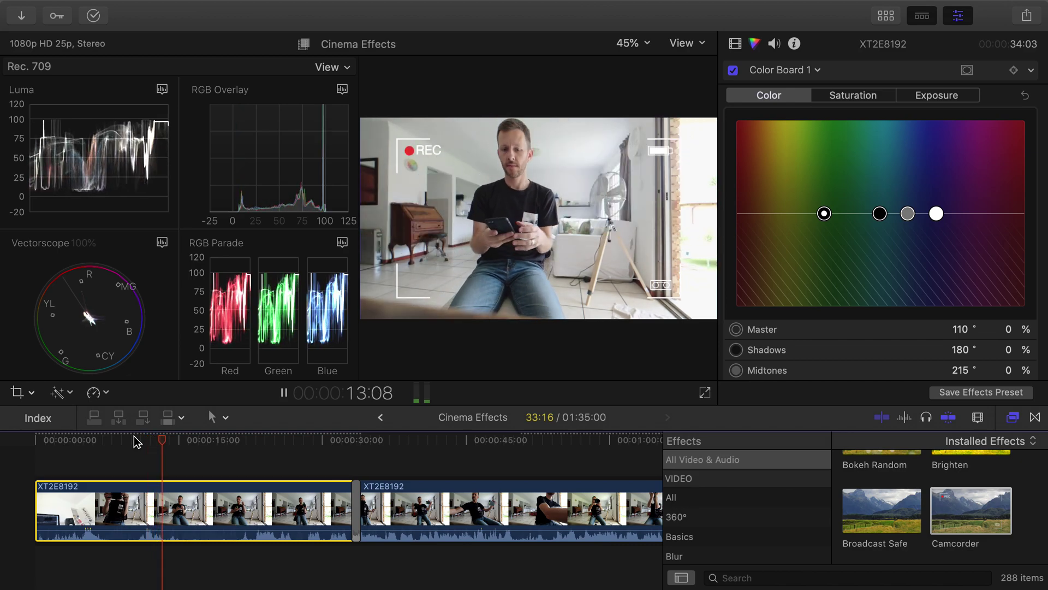
{"action": "key", "text": "space"}
{"action": "key", "text": "super+z"}
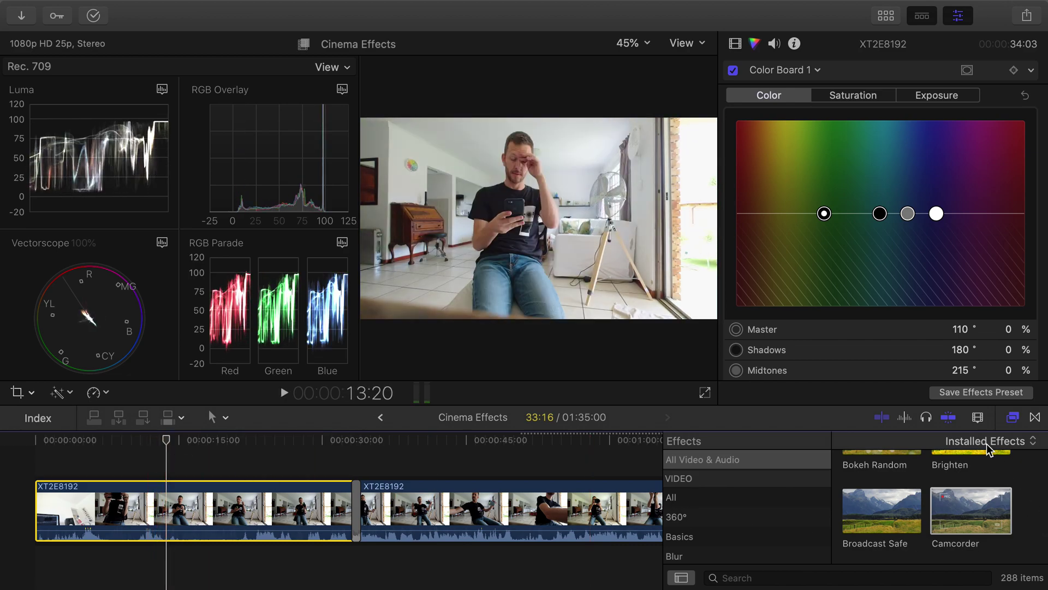
- Look through the installed transitions, the effects categories including audio, and the video effects thumbnails
{"action": "left_click", "coordinate": [1035, 418]}
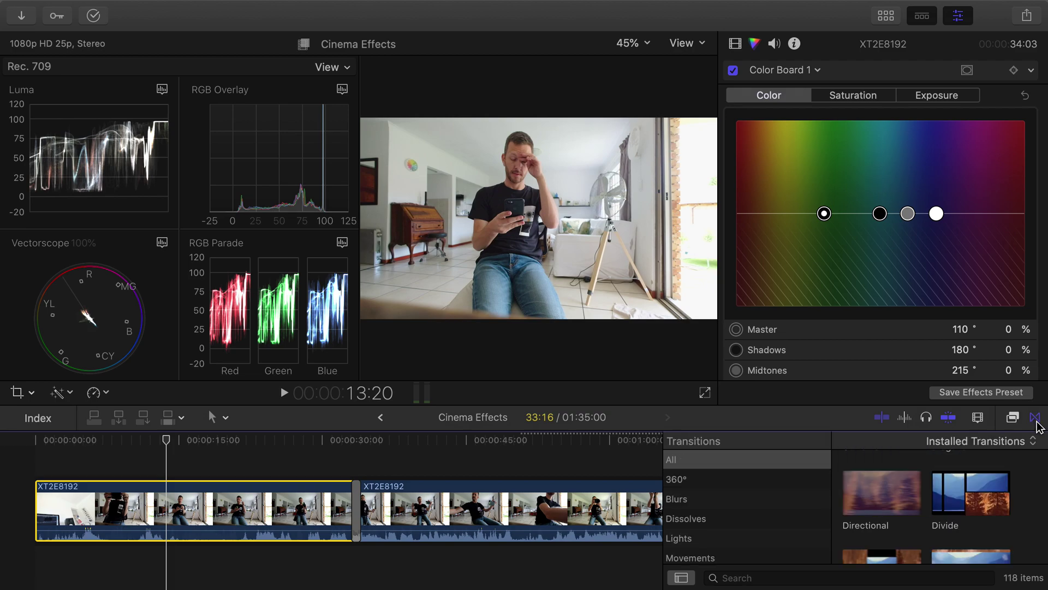
{"action": "scroll", "coordinate": [949, 522], "scroll_direction": "down", "scroll_amount": 10}
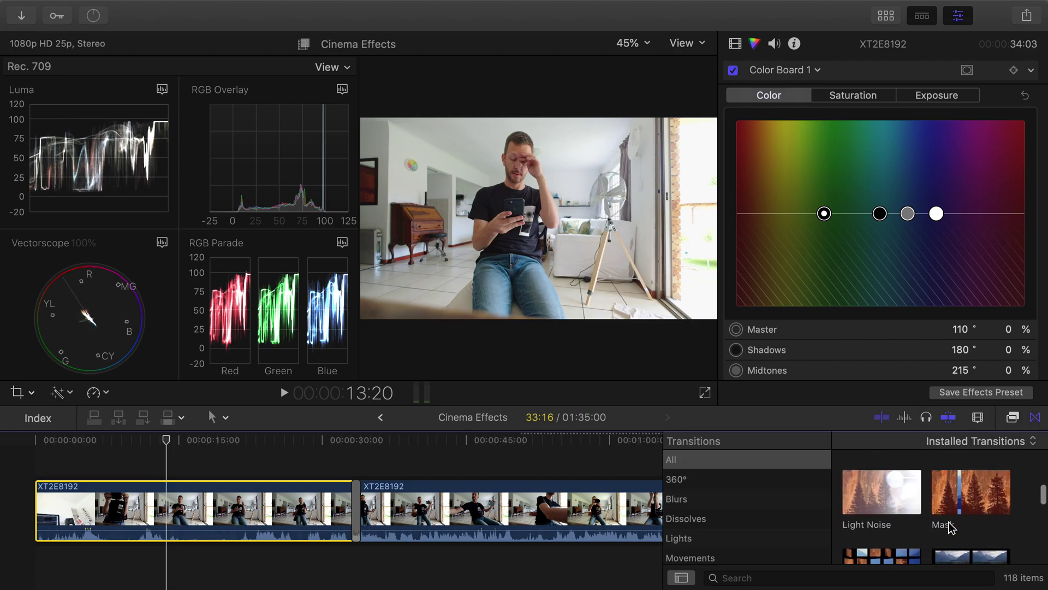
{"action": "left_click", "coordinate": [1013, 418]}
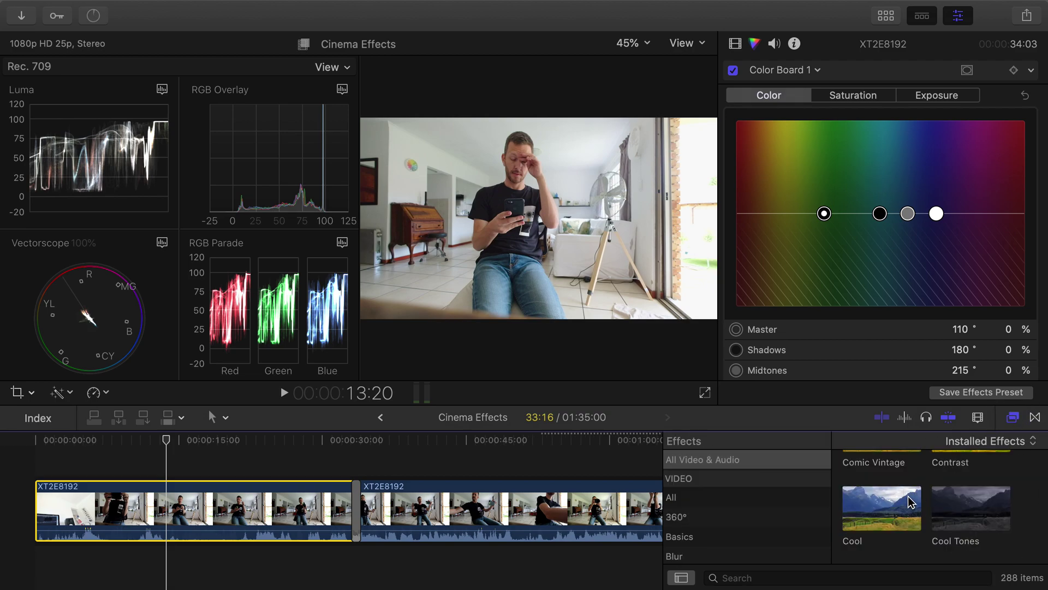
{"action": "scroll", "coordinate": [717, 513], "scroll_direction": "down", "scroll_amount": 10}
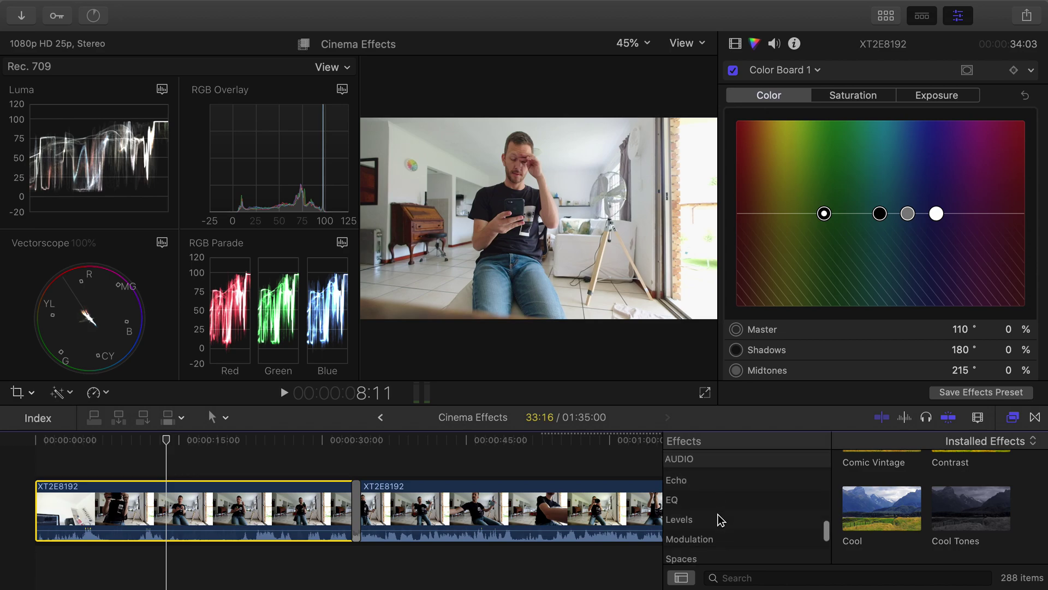
{"action": "scroll", "coordinate": [718, 519], "scroll_direction": "down", "scroll_amount": 1}
{"action": "scroll", "coordinate": [745, 496], "scroll_direction": "up", "scroll_amount": 10}
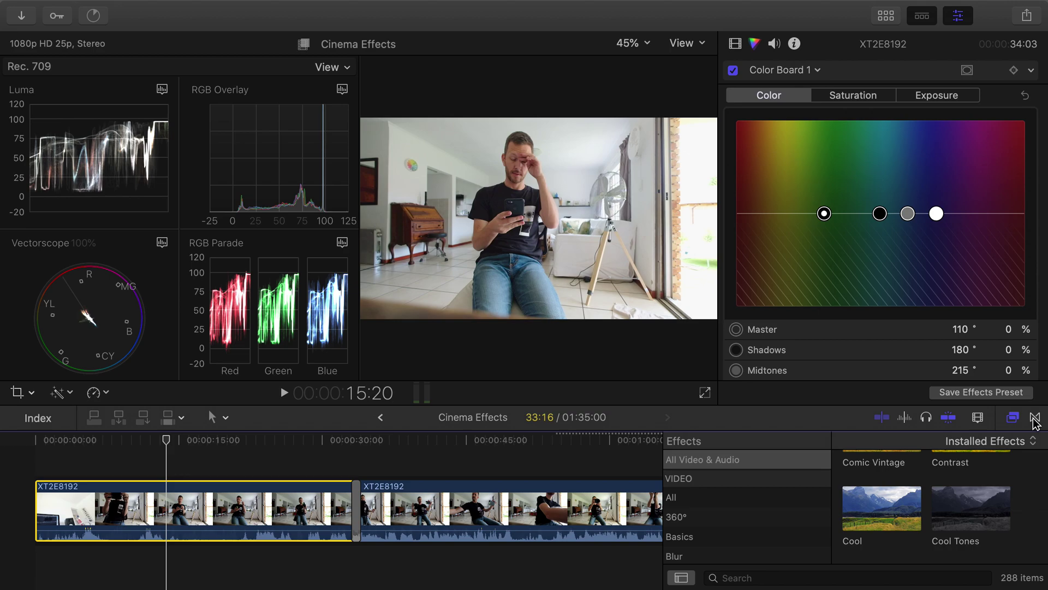
{"action": "scroll", "coordinate": [960, 515], "scroll_direction": "down", "scroll_amount": 6}
{"action": "scroll", "coordinate": [892, 519], "scroll_direction": "down", "scroll_amount": 5}
{"action": "scroll", "coordinate": [892, 519], "scroll_direction": "down", "scroll_amount": 5}
{"action": "scroll", "coordinate": [891, 519], "scroll_direction": "down", "scroll_amount": 4}
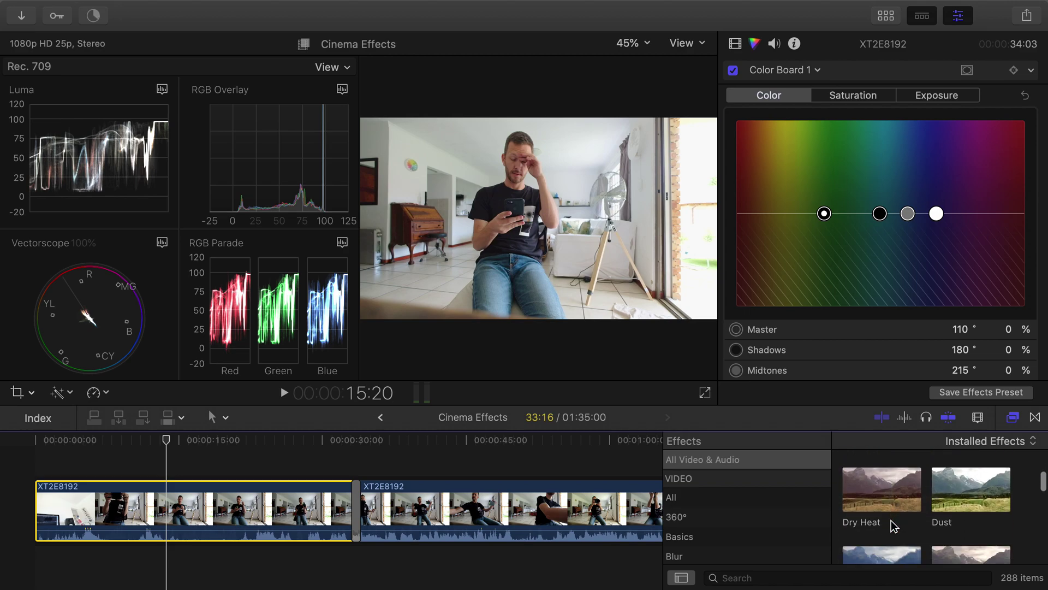
- Search the effects library for "film" and look over the matching effects
{"action": "left_click", "coordinate": [768, 576]}
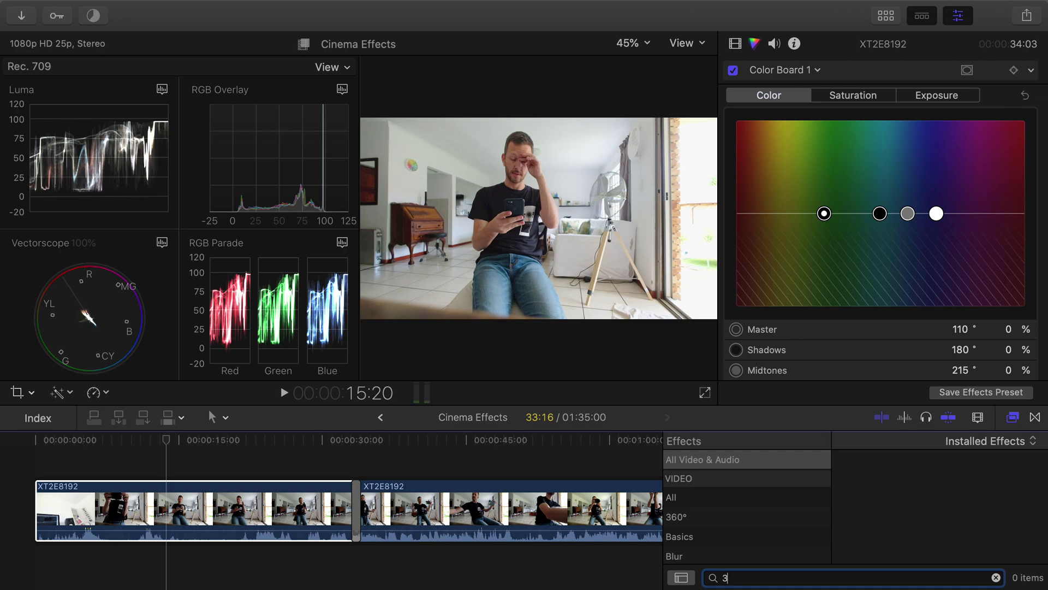
{"action": "key", "text": "BackSpace"}
{"action": "type", "text": "film"}
{"action": "scroll", "coordinate": [948, 509], "scroll_direction": "down", "scroll_amount": 2}
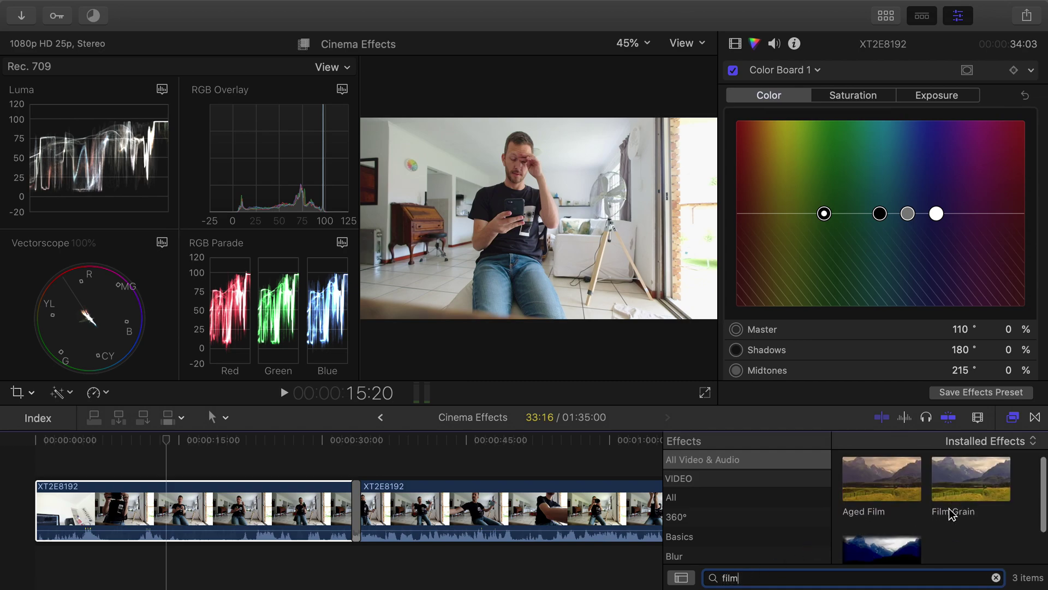
{"action": "scroll", "coordinate": [949, 509], "scroll_direction": "up", "scroll_amount": 2}
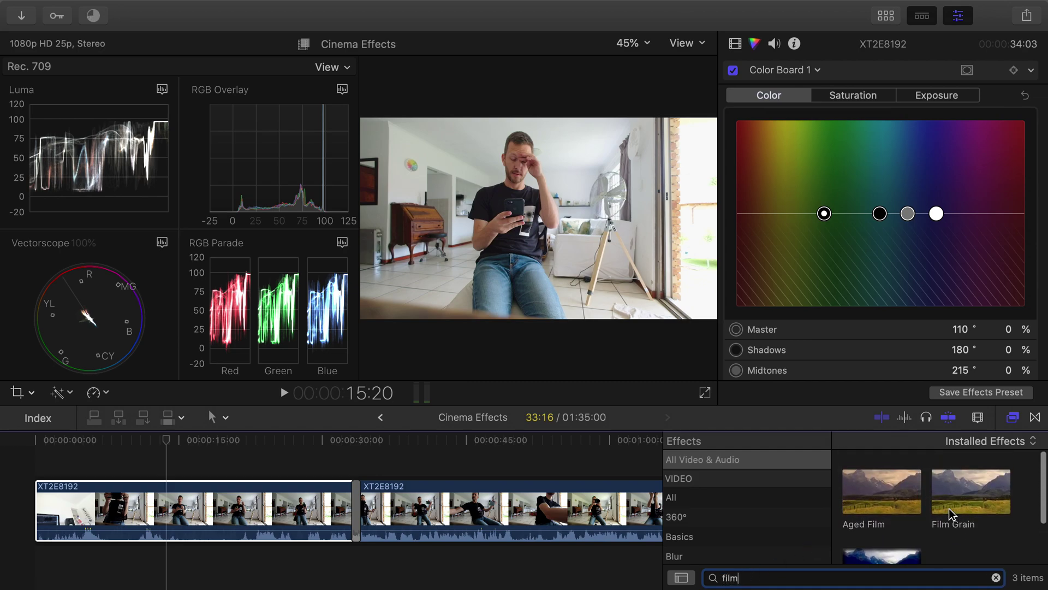
- Clear the effects search and browse the full list of installed effects
{"action": "left_click", "coordinate": [997, 578]}
{"action": "scroll", "coordinate": [1003, 496], "scroll_direction": "down", "scroll_amount": 5}
{"action": "scroll", "coordinate": [1004, 496], "scroll_direction": "down", "scroll_amount": 10}
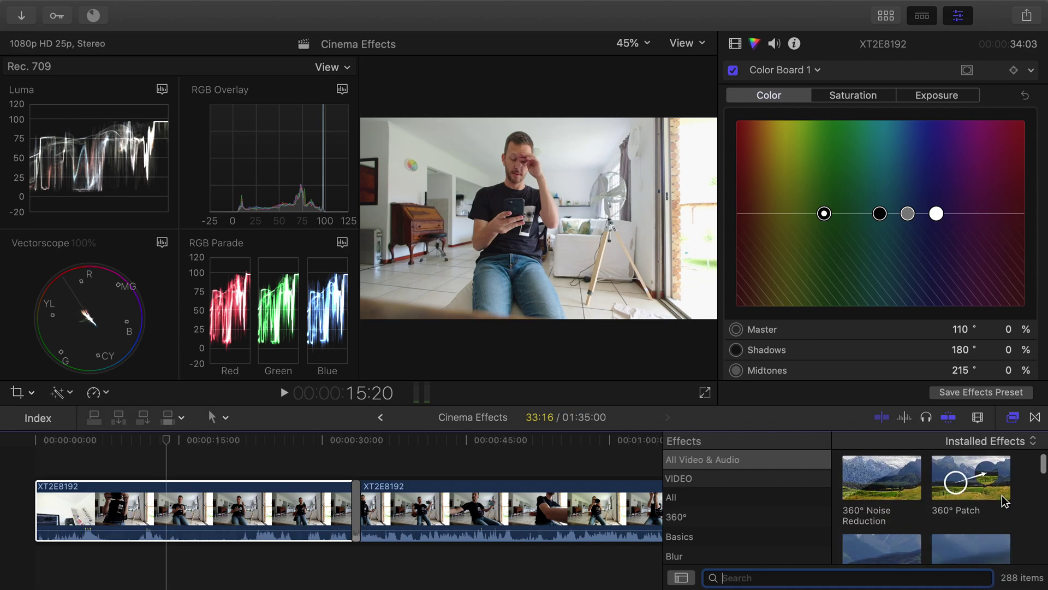
{"action": "scroll", "coordinate": [1003, 508], "scroll_direction": "down", "scroll_amount": 8}
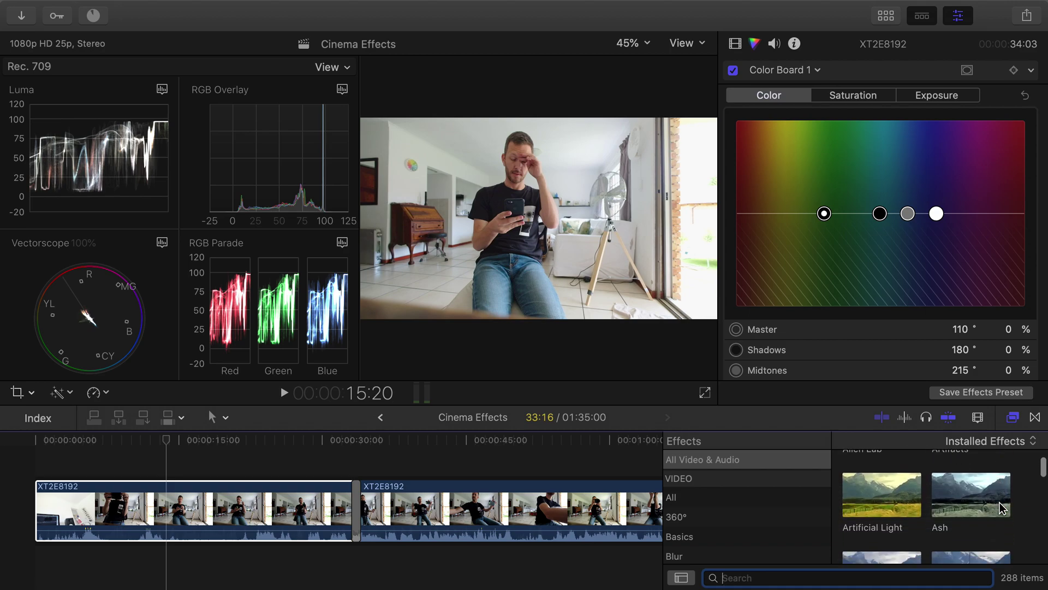
- Apply the Security video effect to the first clip segment and play a short stretch of it
{"action": "left_click_drag", "start_coordinate": [1042, 468], "coordinate": [1036, 525]}
{"action": "left_click", "coordinate": [693, 498]}
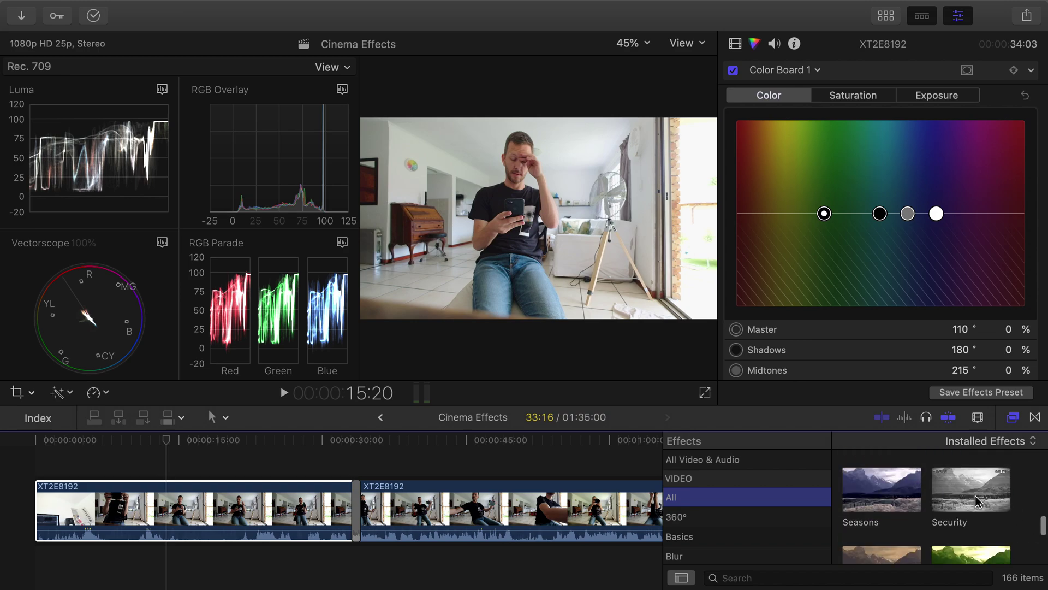
{"action": "left_click_drag", "start_coordinate": [975, 496], "coordinate": [213, 518]}
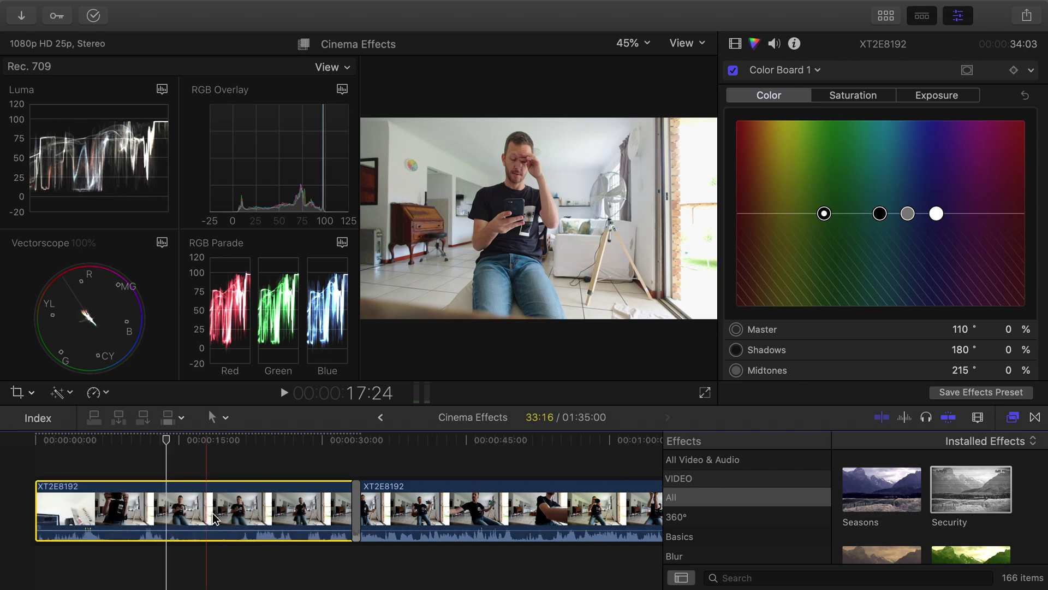
{"action": "left_click", "coordinate": [144, 440]}
{"action": "key", "text": "space"}
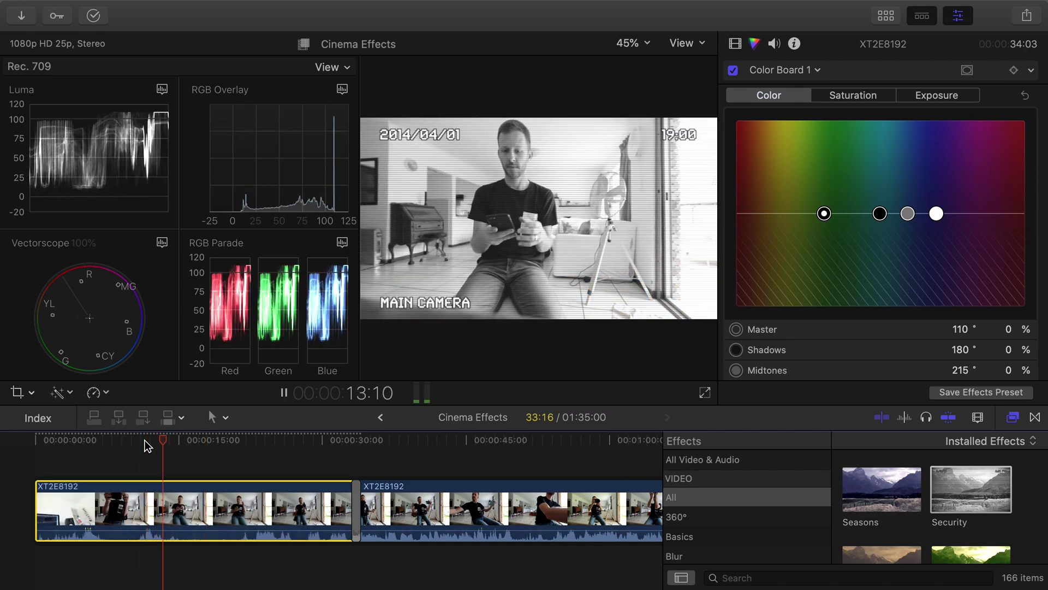
{"action": "key", "text": "space"}
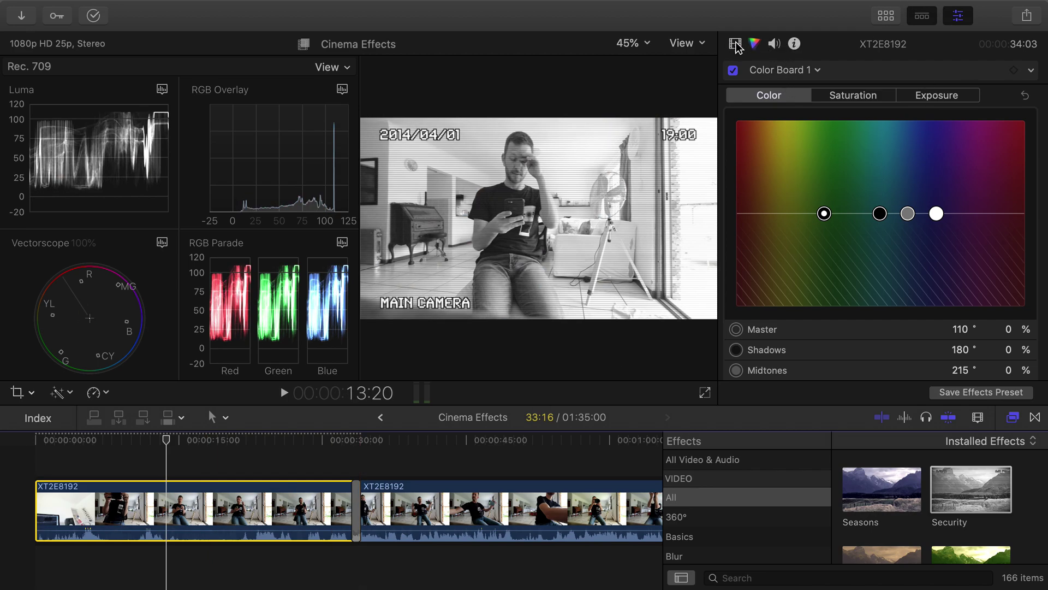
- Set the Security effect's Scan Line to about 2.51, Degrade to 100 and Vignette to about 42.94, and preview the clip
{"action": "left_click", "coordinate": [736, 45]}
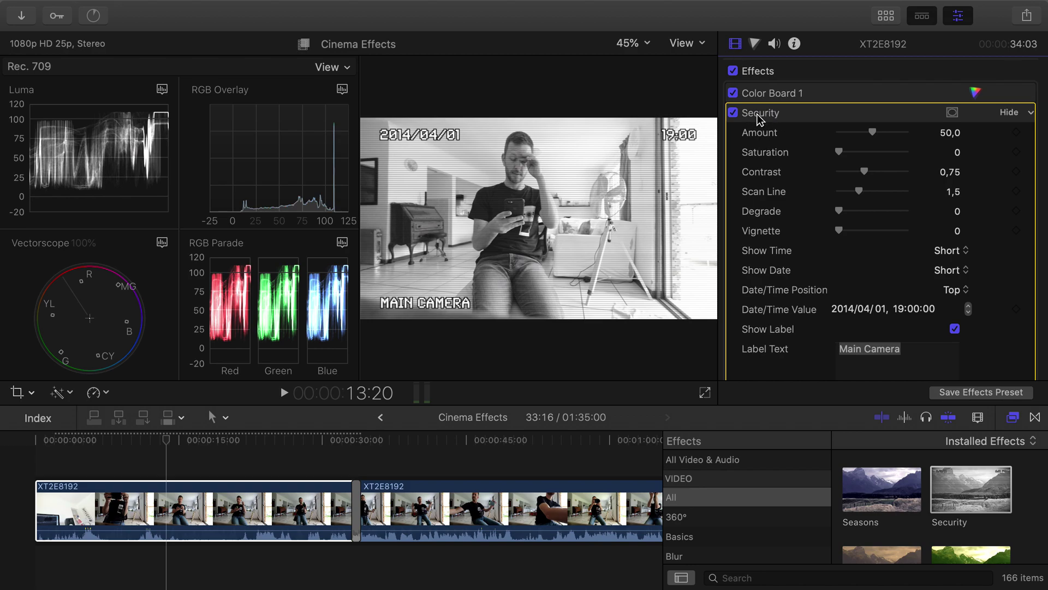
{"action": "mouse_move", "coordinate": [870, 194]}
{"action": "left_mouse_down"}
{"action": "mouse_move", "coordinate": [860, 195]}
{"action": "mouse_move", "coordinate": [875, 197]}
{"action": "left_mouse_up"}
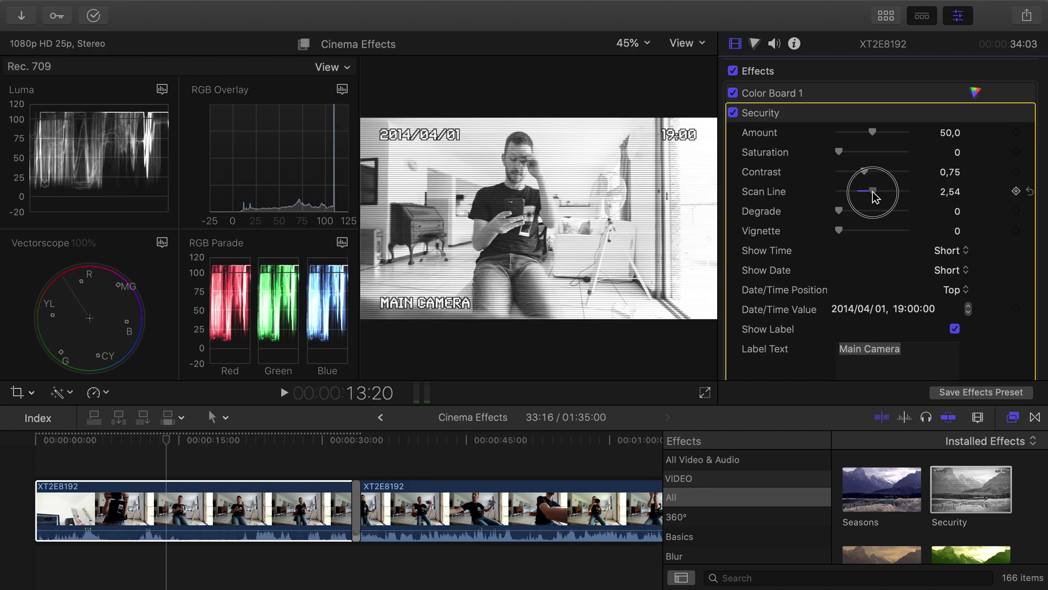
{"action": "left_click_drag", "start_coordinate": [840, 234], "coordinate": [923, 219]}
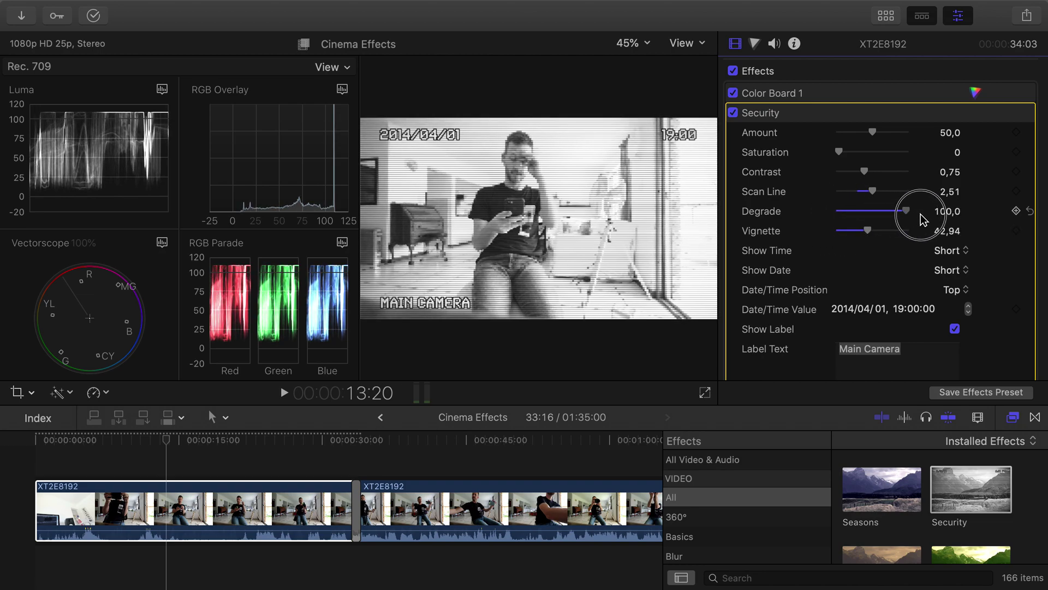
{"action": "left_click", "coordinate": [146, 440]}
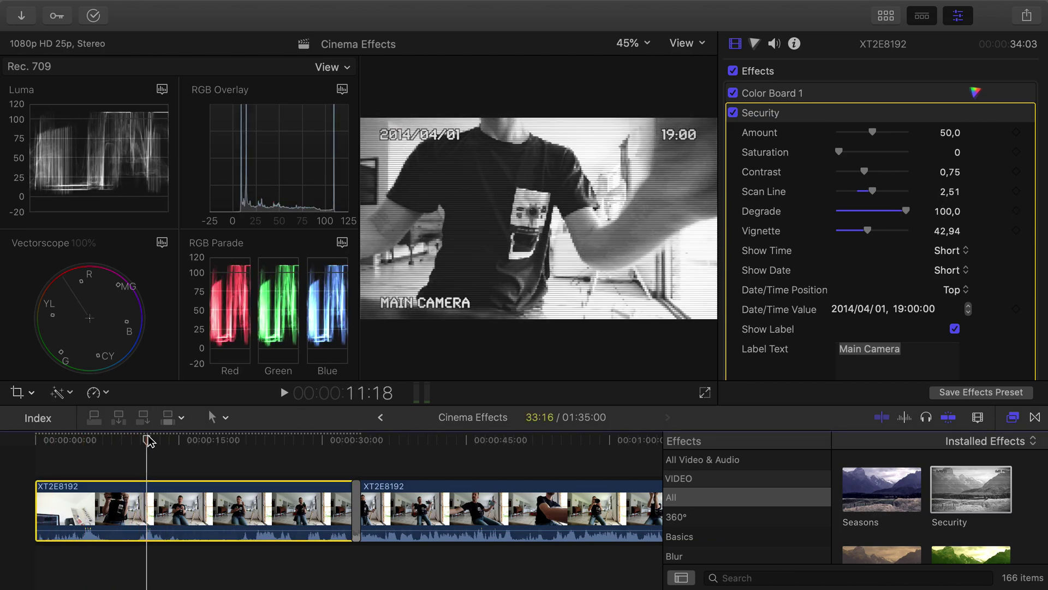
{"action": "key", "text": "space"}
{"action": "key", "text": "space"}
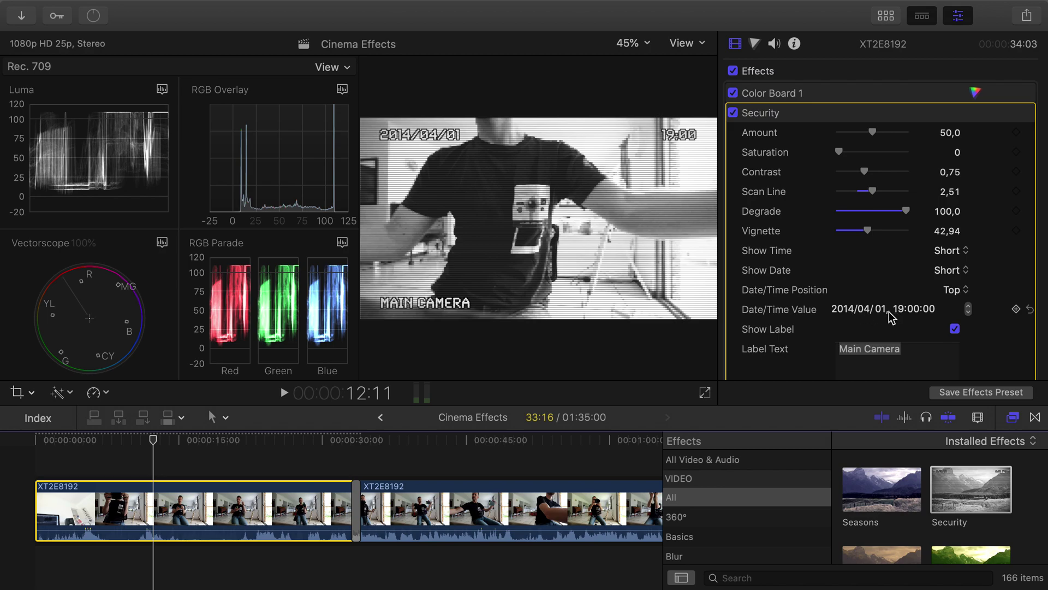
- Replace the Security effect's label text with the camera owner's first name followed by "CAMERA", and play back the result
{"action": "scroll", "coordinate": [814, 293], "scroll_direction": "down", "scroll_amount": 3}
{"action": "scroll", "coordinate": [813, 293], "scroll_direction": "up", "scroll_amount": 2}
{"action": "double_click", "coordinate": [881, 294]}
{"action": "type", "text": "PAULS CAMERA"}
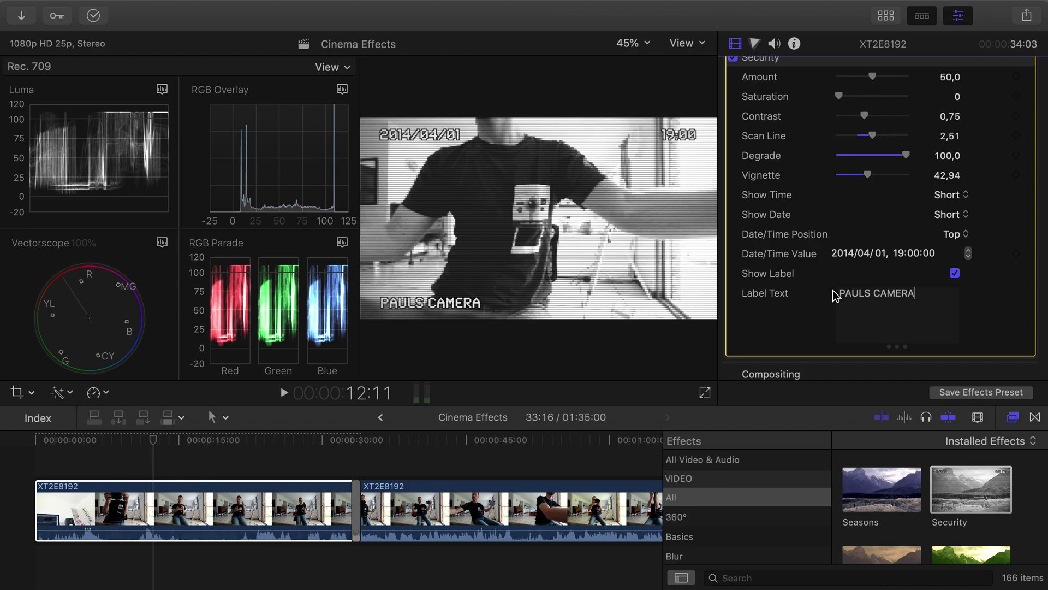
{"action": "left_click", "coordinate": [165, 442]}
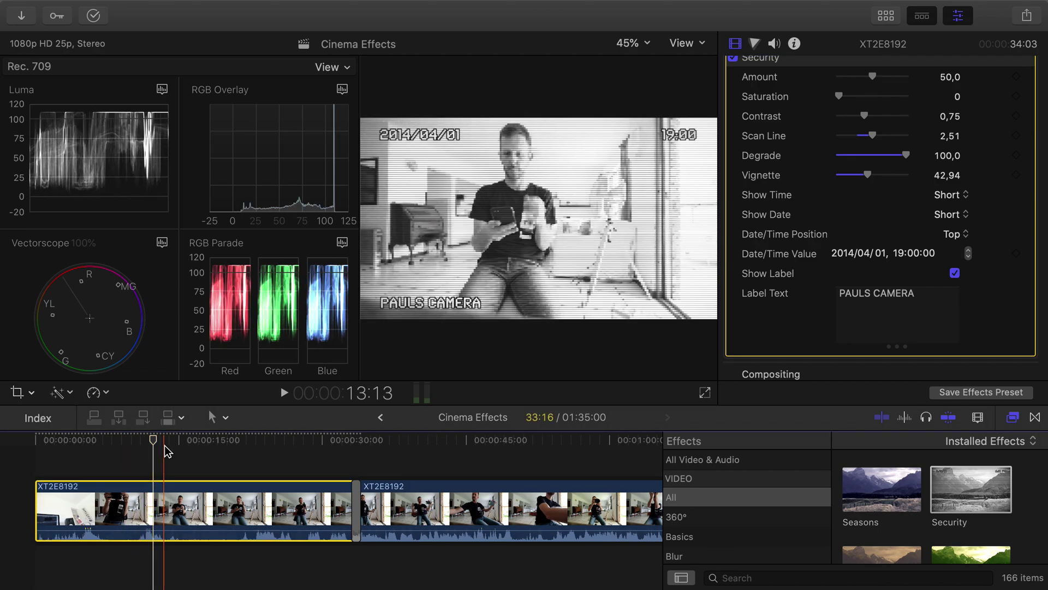
{"action": "key", "text": "space"}
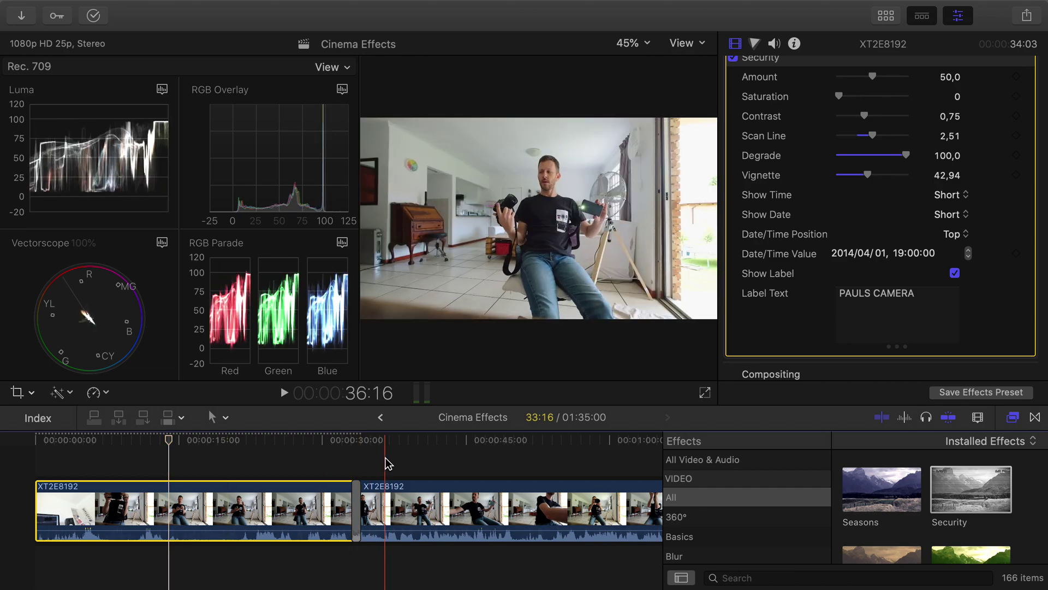